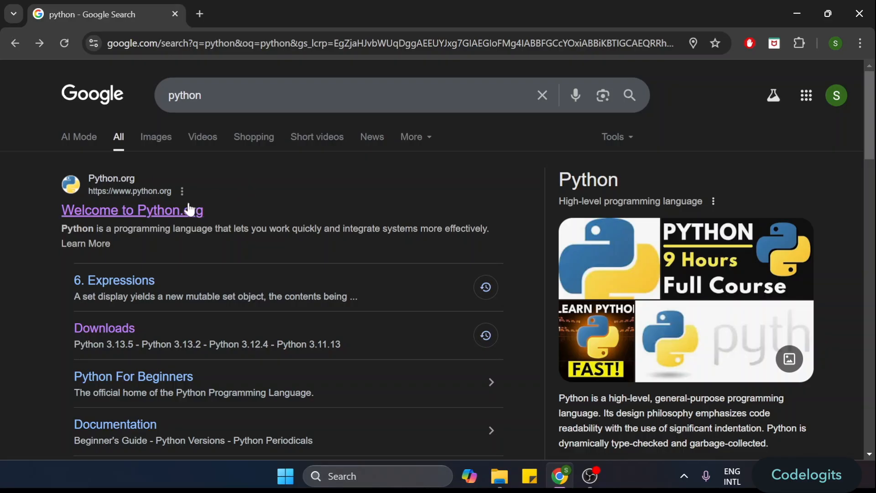
# Download the Python 3.13.7 installer for Windows from the Python.org downloads page
pyautogui.click(178, 218)
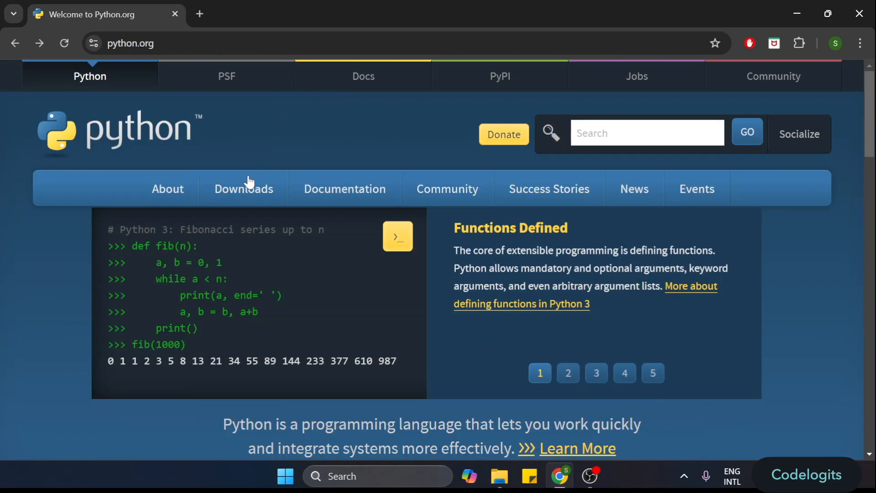
pyautogui.moveTo(241, 195)
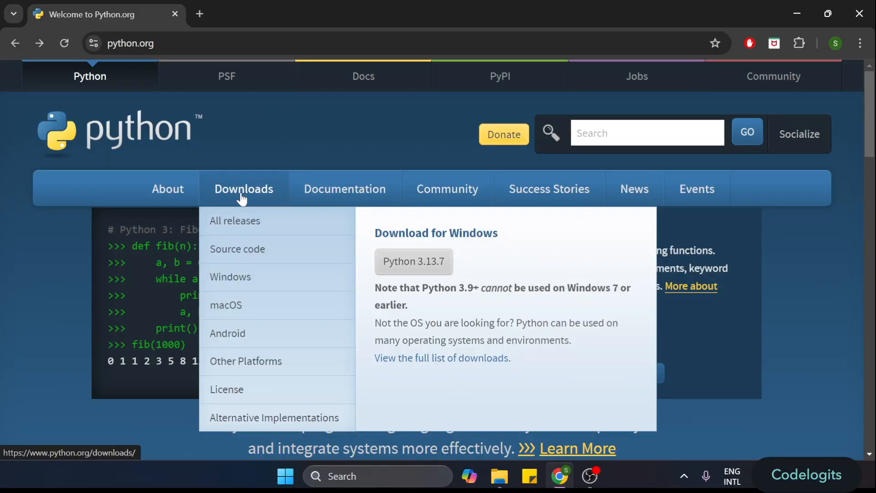
pyautogui.click(242, 197)
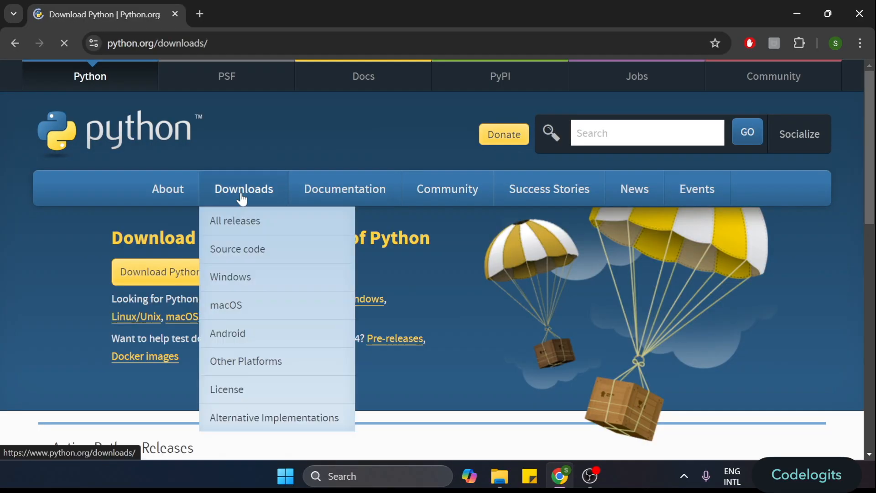
pyautogui.moveTo(345, 190)
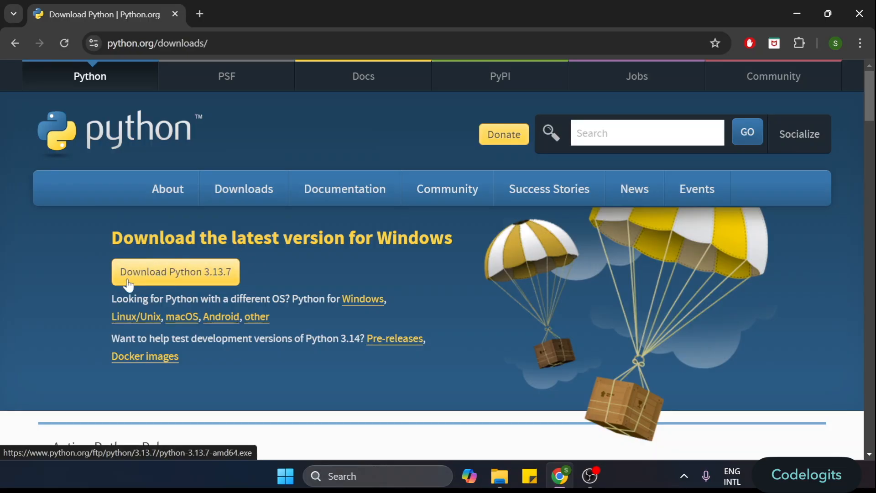
pyautogui.click(173, 274)
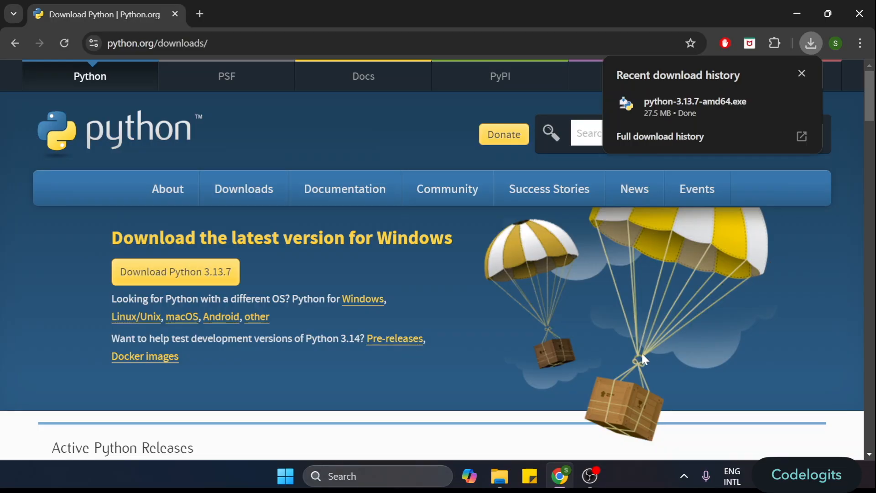
# Run python-3.13.7-amd64.exe from the Downloads folder and install Python with default settings, admin privileges for py.exe and python.exe added to PATH
pyautogui.click(500, 476)
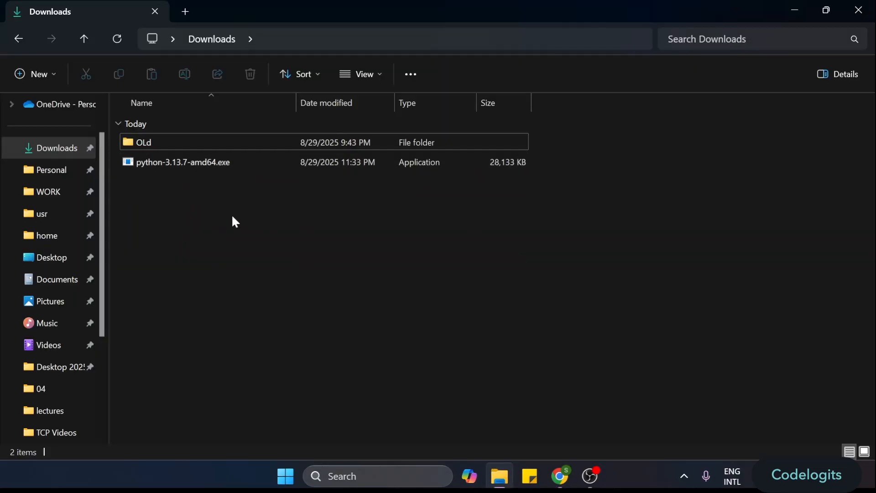
pyautogui.doubleClick(199, 163)
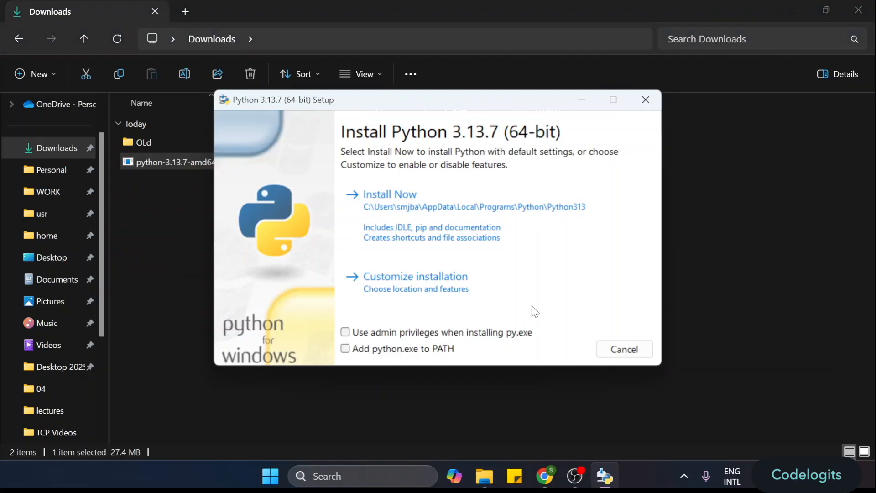
pyautogui.click(345, 332)
pyautogui.click(346, 348)
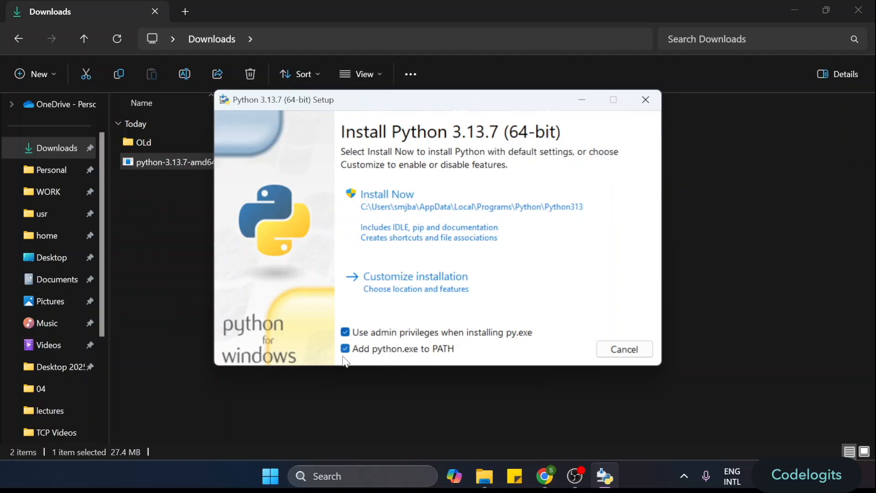
pyautogui.click(402, 218)
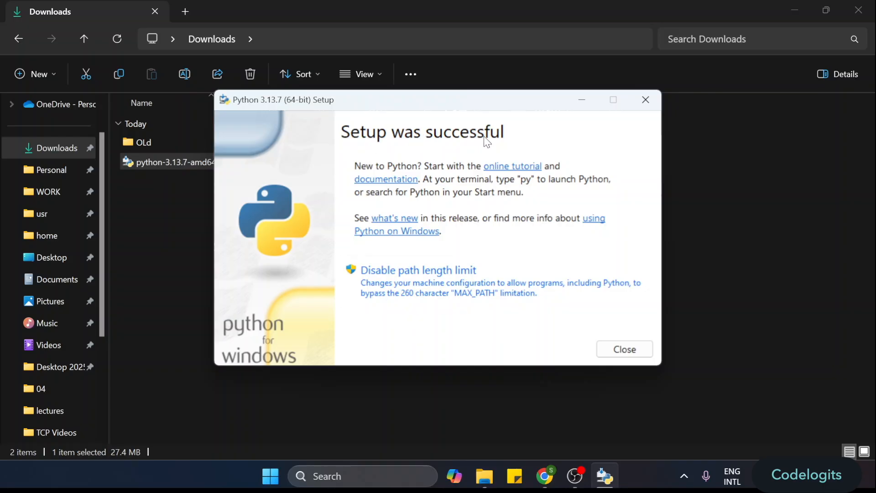
pyautogui.click(625, 349)
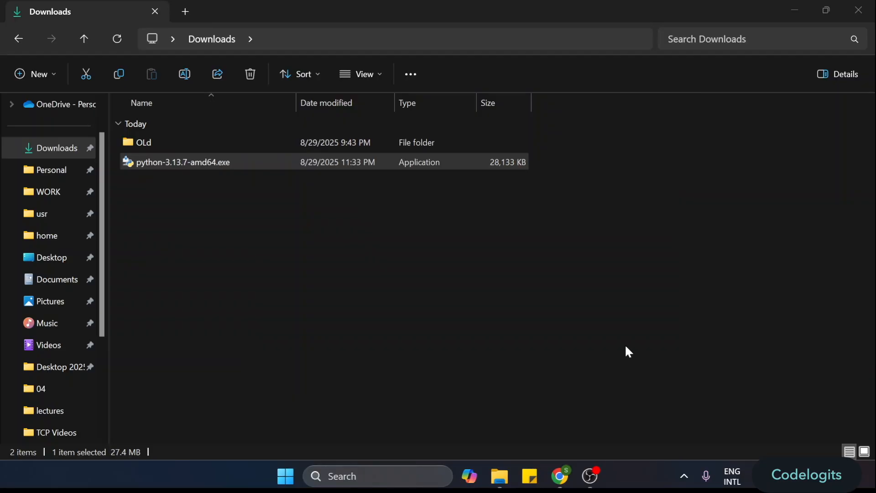
pyautogui.click(626, 347)
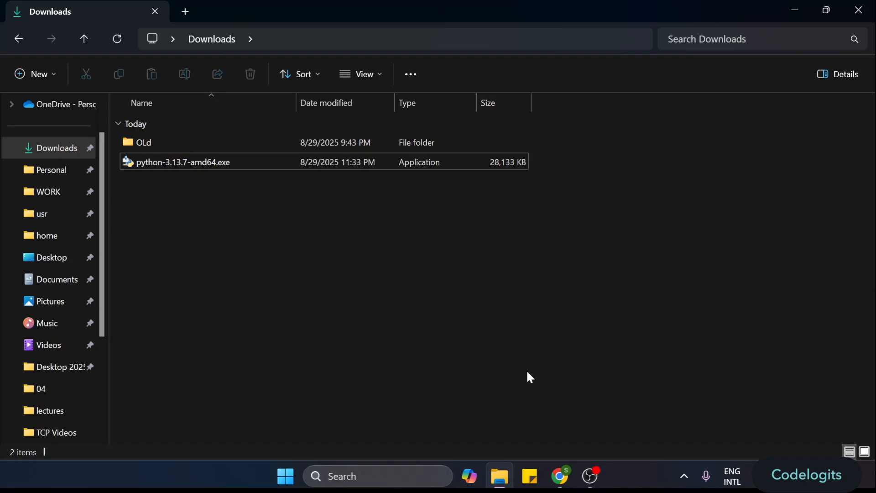
# Open Command Prompt and check the installed Python version with python --version
pyautogui.click(397, 476)
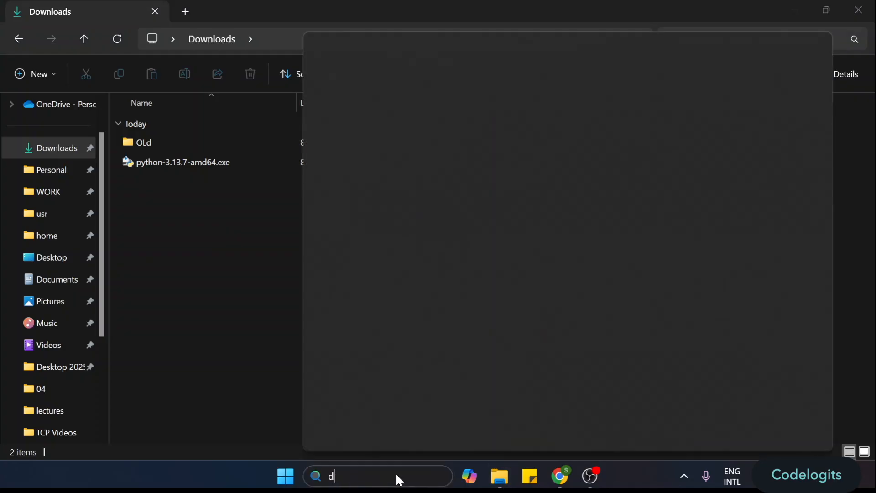
pyautogui.write('cmd')
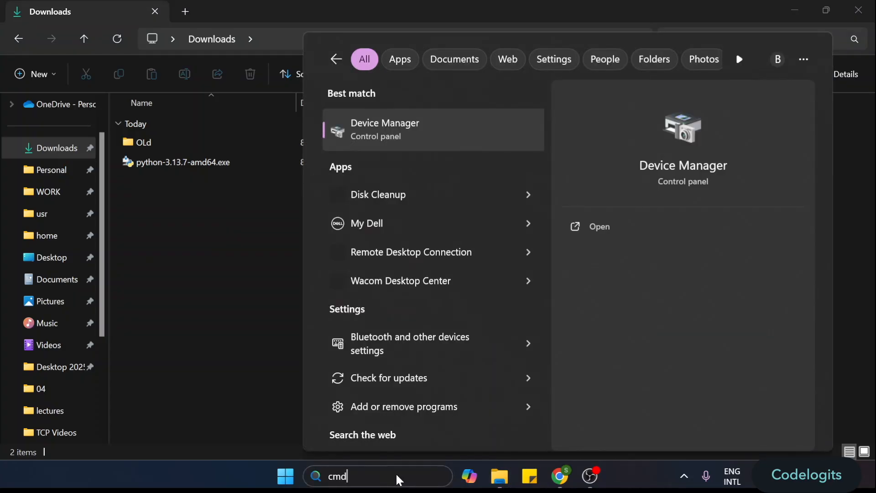
pyautogui.press('Return')
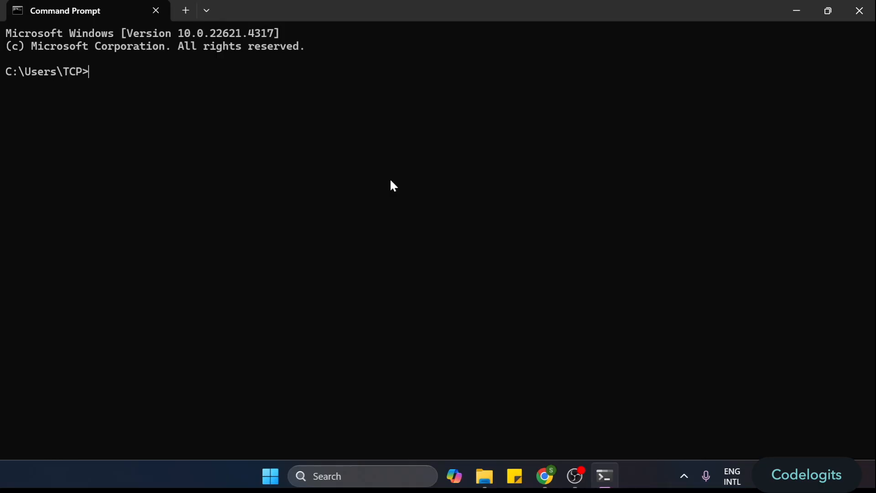
pyautogui.write('python --version')
pyautogui.press('Return')
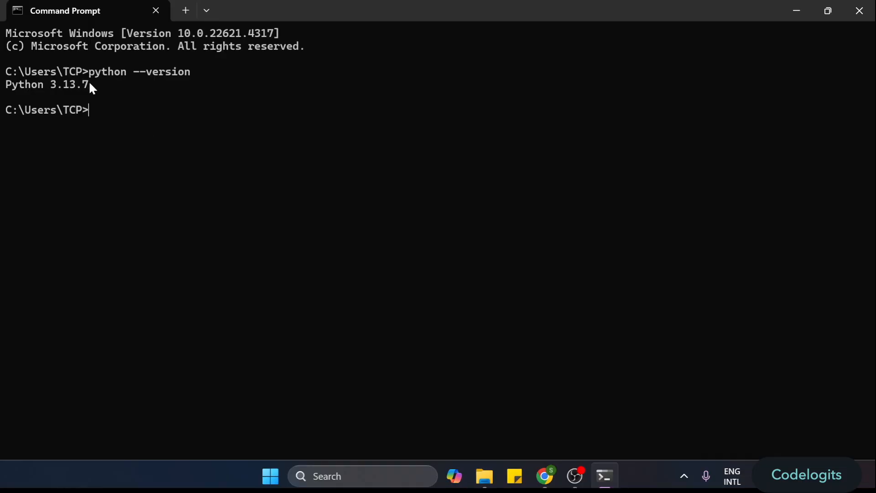
pyautogui.moveTo(85, 85); pyautogui.dragTo(53, 90)
pyautogui.click(133, 114)
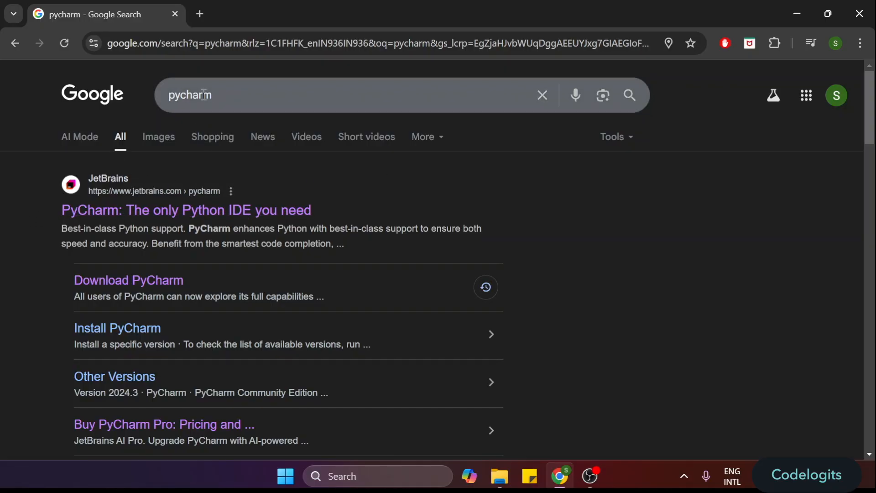
# Open the JetBrains PyCharm download page, review the free Pro trial terms and download the Windows .exe installer
pyautogui.click(221, 213)
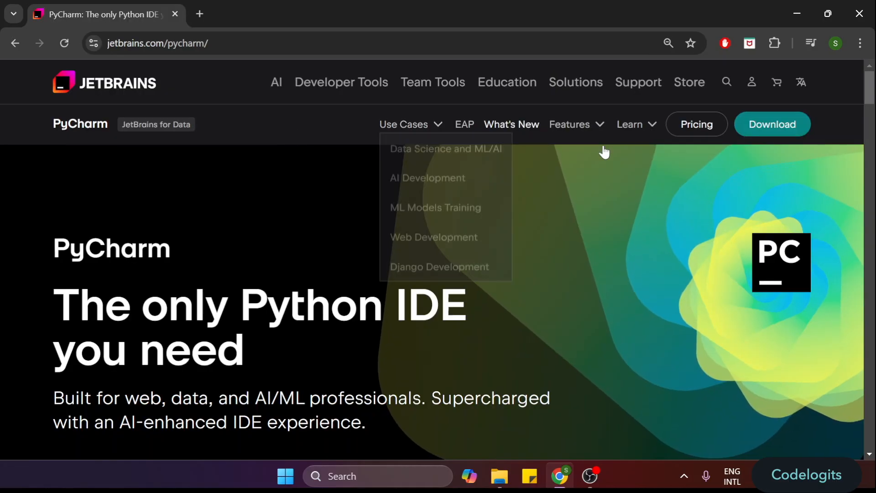
pyautogui.click(773, 132)
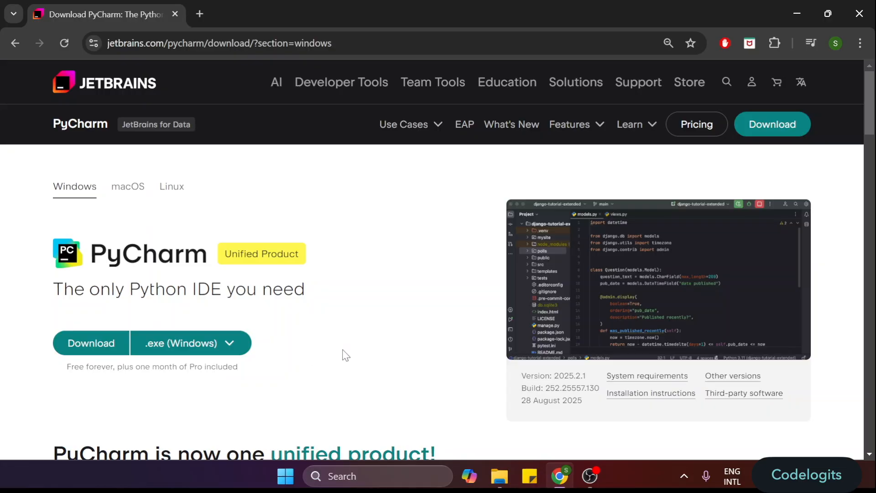
pyautogui.scroll(-1, 378, 361)
pyautogui.scroll(-4, 378, 361)
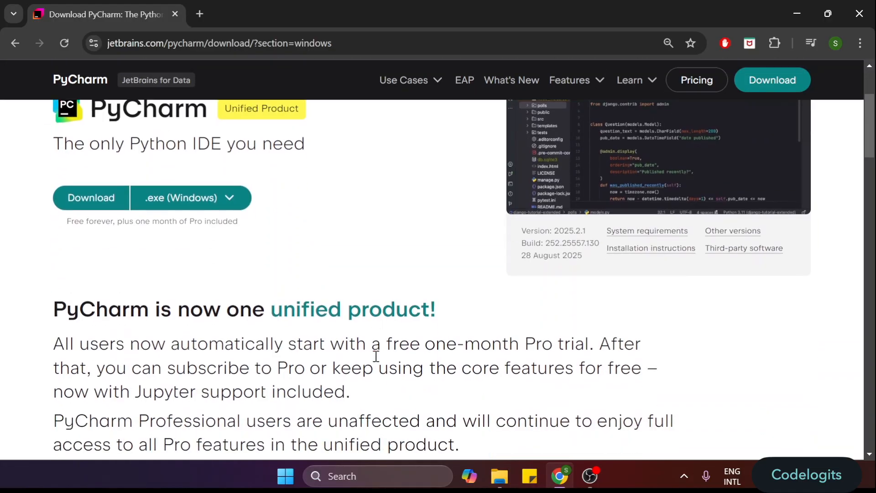
pyautogui.moveTo(462, 266); pyautogui.dragTo(624, 252)
pyautogui.click(398, 257)
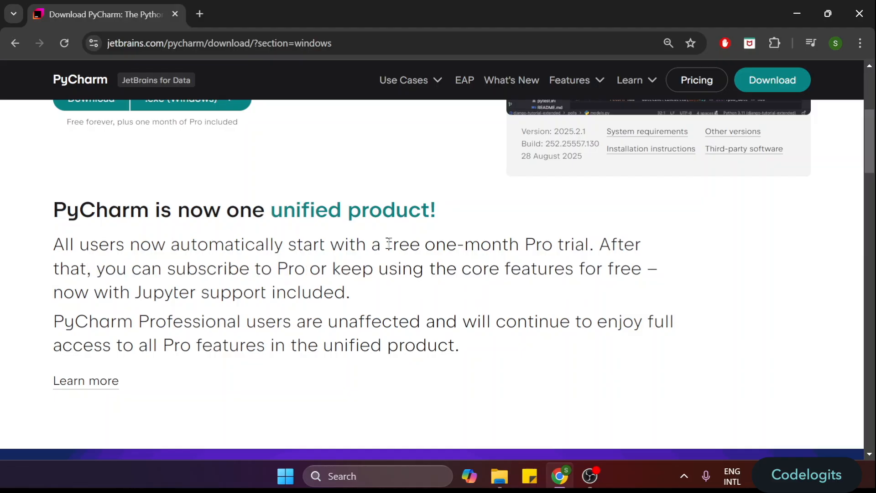
pyautogui.moveTo(387, 244); pyautogui.dragTo(659, 257)
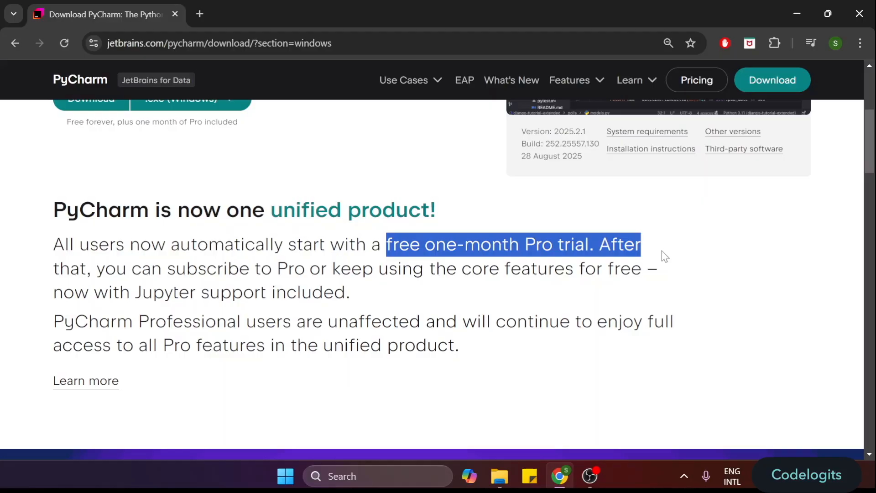
pyautogui.scroll(5, 342, 323)
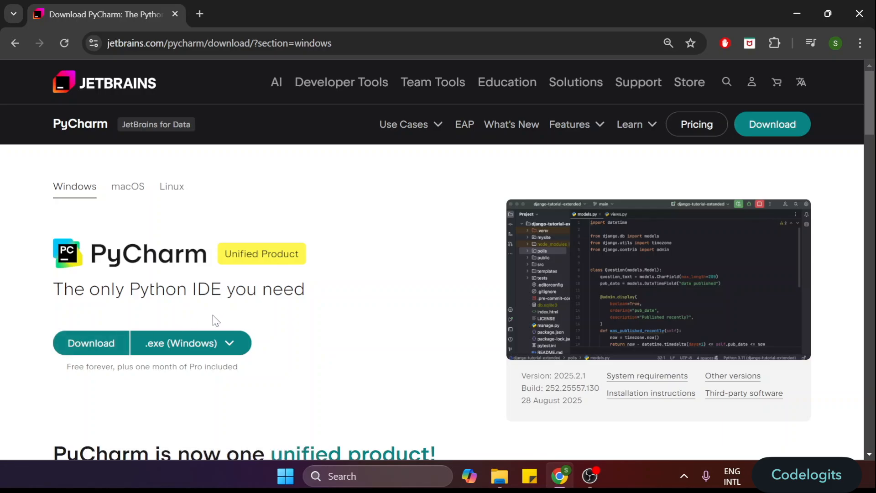
pyautogui.click(94, 349)
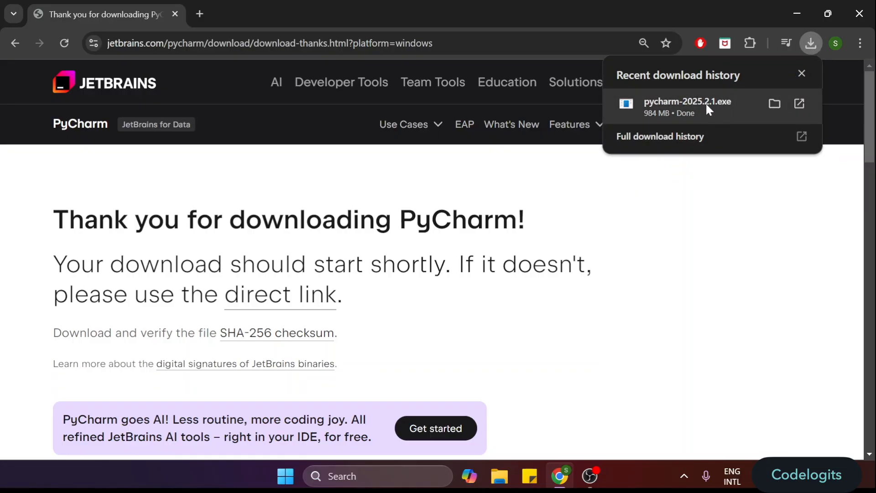
# Run pycharm-2025.2.1.exe and install PyCharm in the default destination and JetBrains Start Menu folder, with a desktop shortcut
pyautogui.click(706, 108)
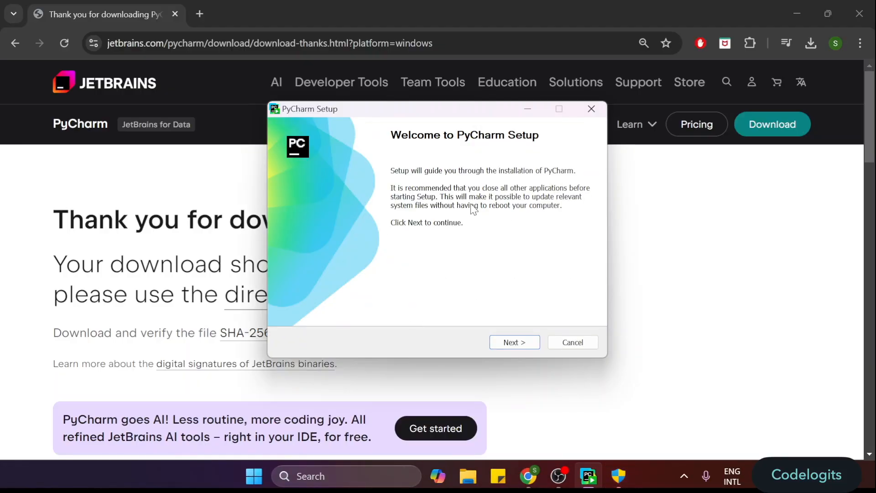
pyautogui.click(521, 342)
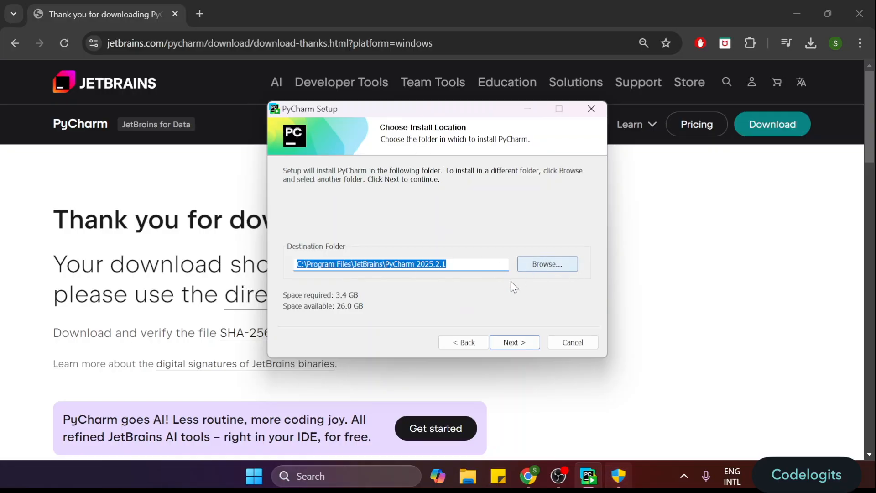
pyautogui.click(523, 346)
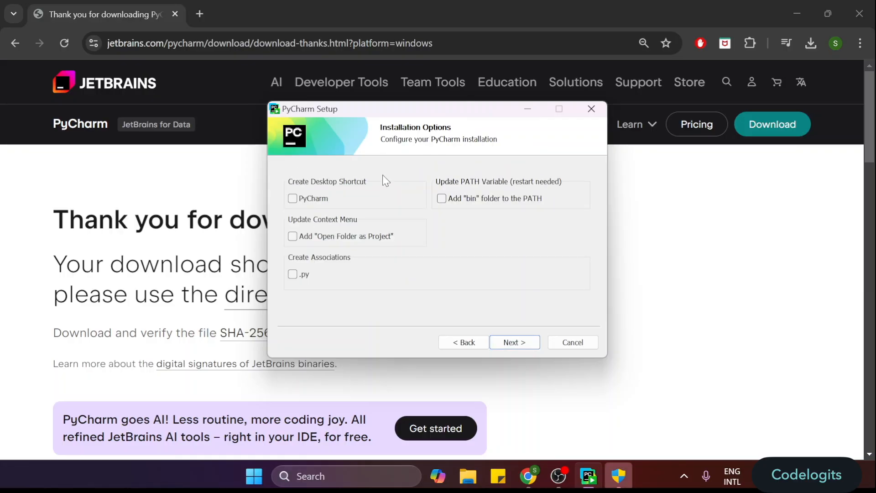
pyautogui.click(293, 199)
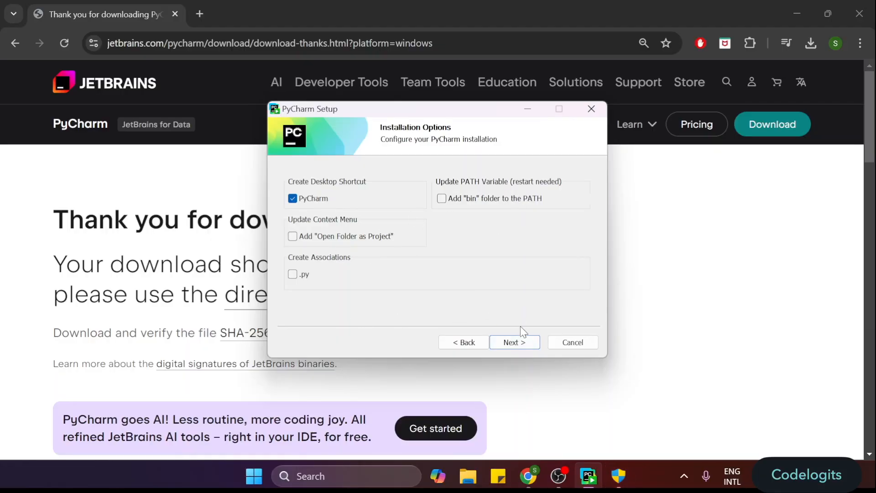
pyautogui.click(515, 342)
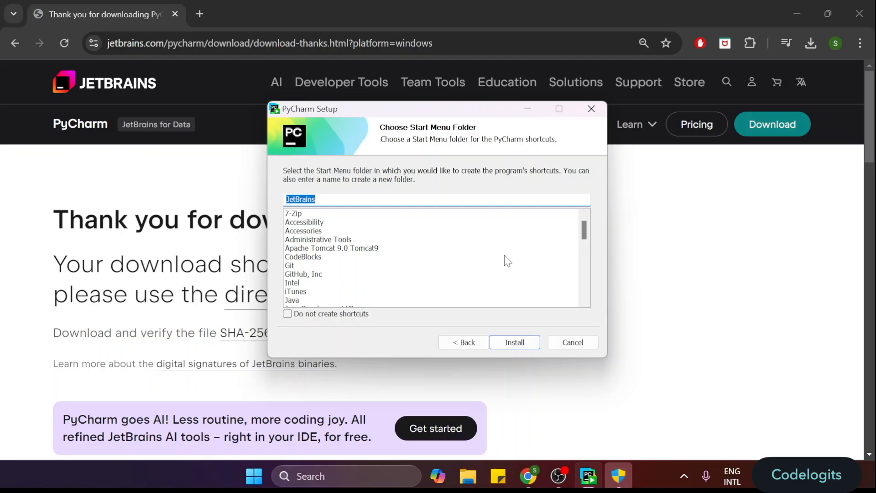
pyautogui.click(521, 339)
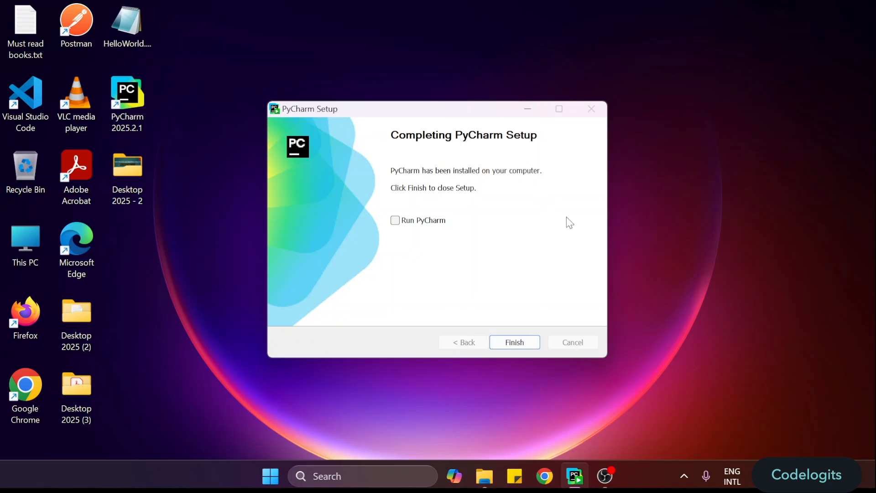
pyautogui.click(515, 343)
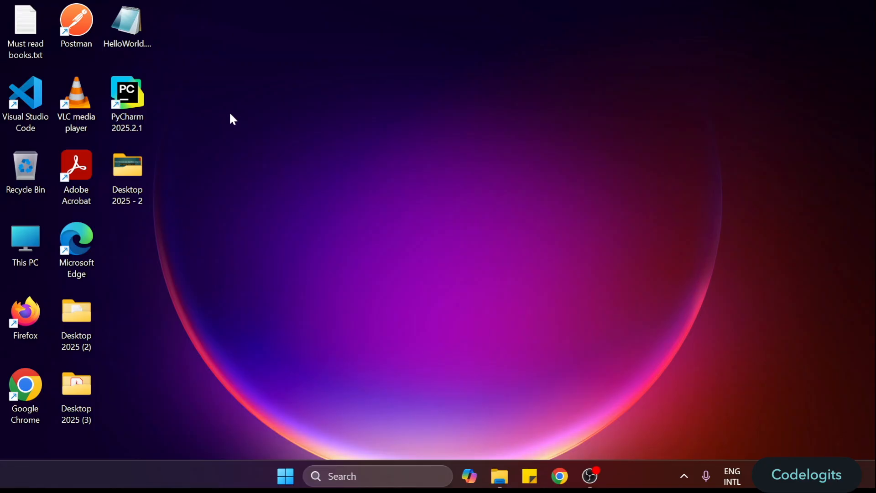
# Launch PyCharm 2025.2.1 from the desktop, accept the user agreement, dismiss the firewall access request and maximize the welcome window
pyautogui.doubleClick(130, 102)
pyautogui.click(266, 337)
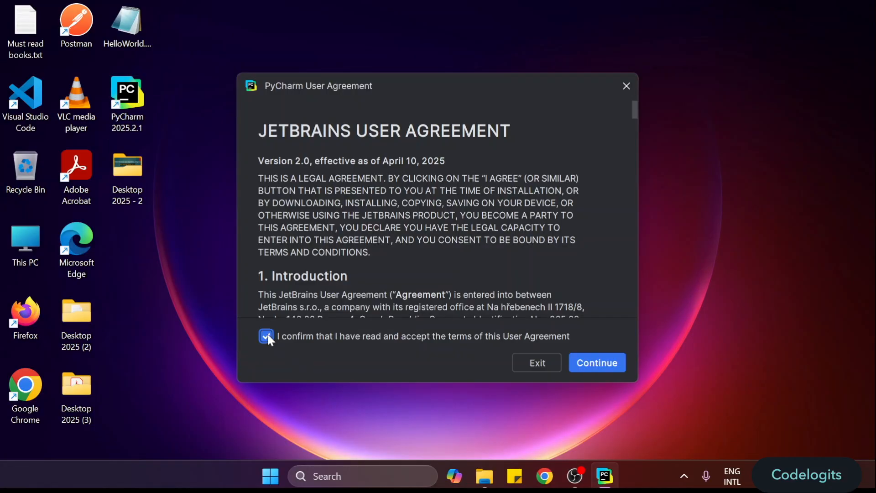
pyautogui.click(590, 362)
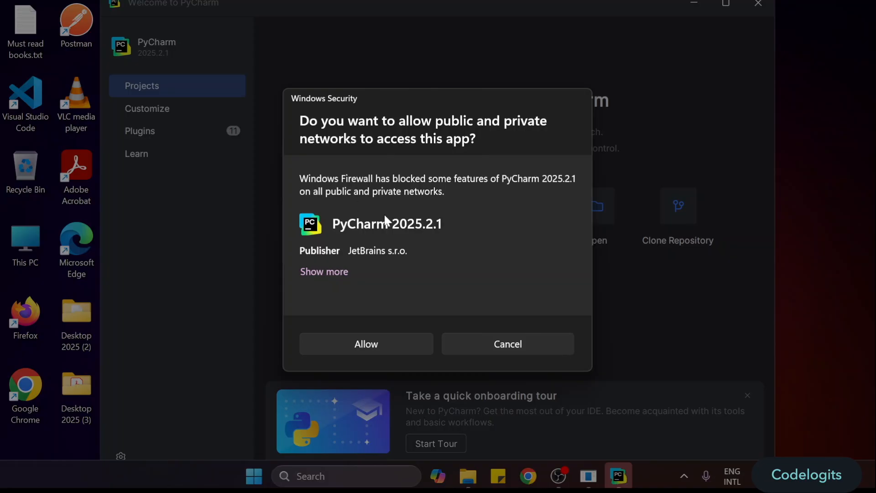
pyautogui.click(522, 346)
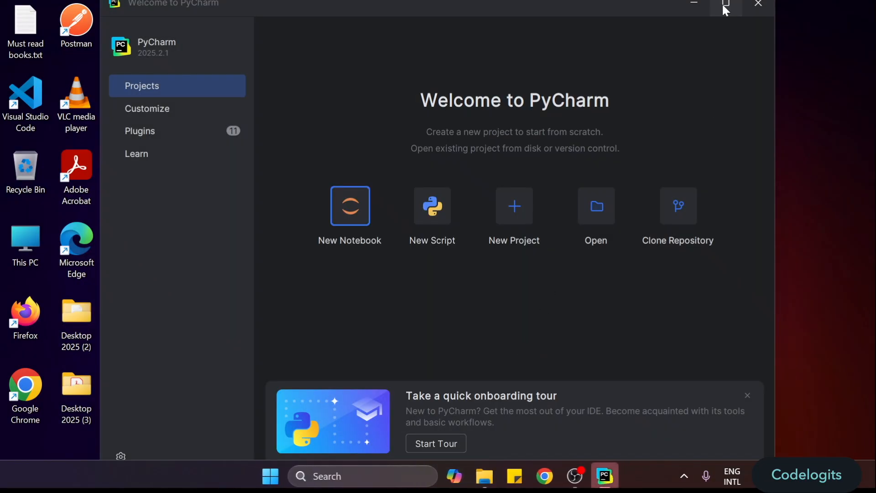
pyautogui.click(724, 4)
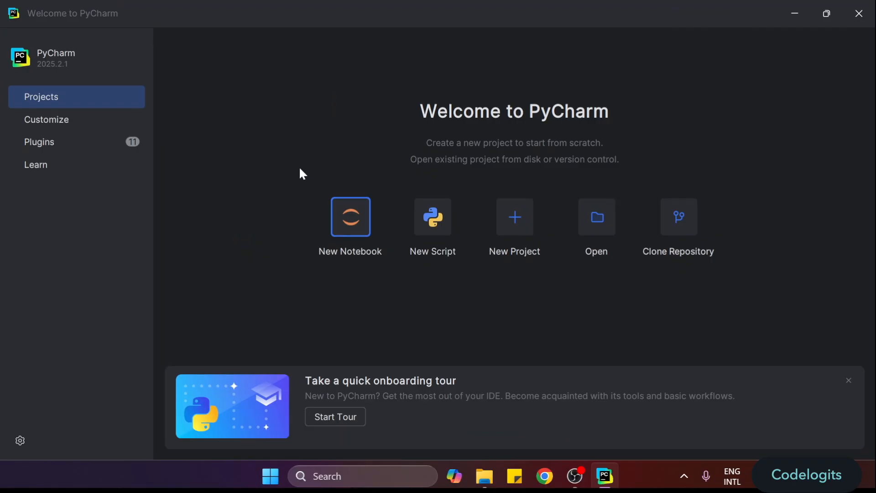
# Create a Pure Python project named PythonCourse in the PycharmProjects folder, using a project venv with Python 3.13
pyautogui.click(514, 220)
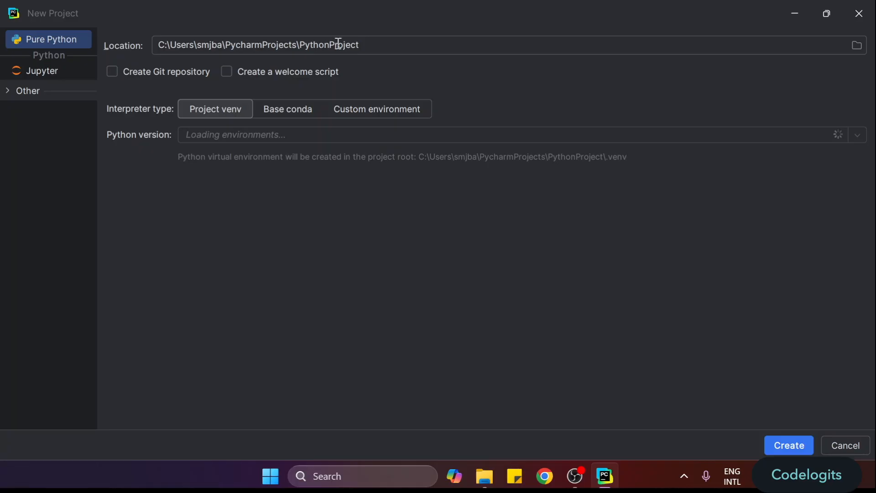
pyautogui.click(373, 42)
pyautogui.press('BackSpace')
pyautogui.press('BackSpace')
pyautogui.press('BackSpace')
pyautogui.press('BackSpace')
pyautogui.press('BackSpace')
pyautogui.press('BackSpace')
pyautogui.press('BackSpace')
pyautogui.write('Course')
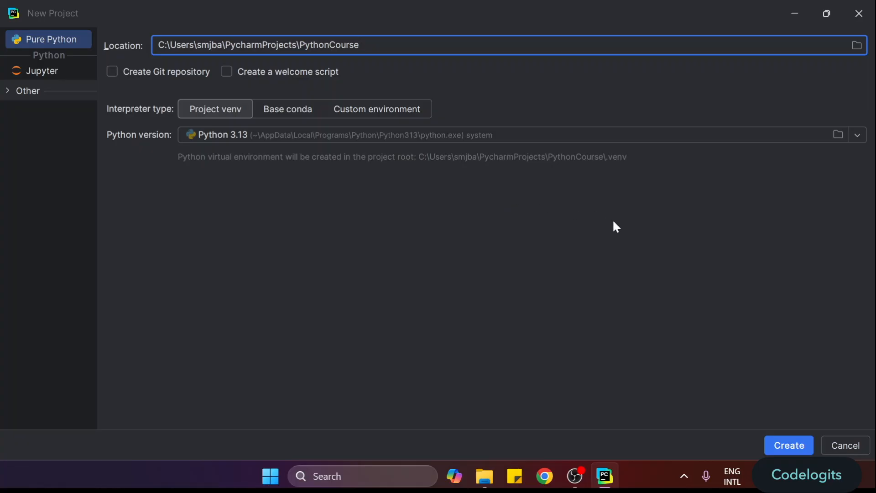
pyautogui.click(801, 451)
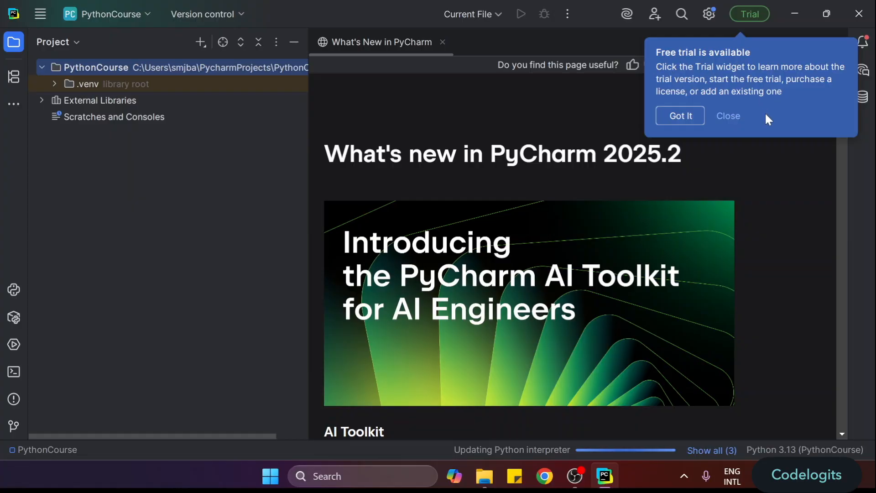
# Dismiss the free trial notice, then skim and close the What's New in PyCharm page
pyautogui.click(731, 117)
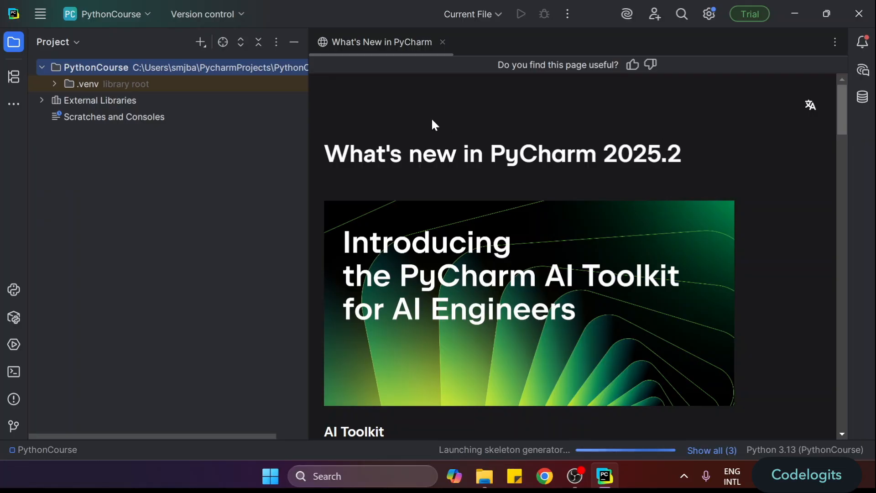
pyautogui.scroll(-2, 431, 151)
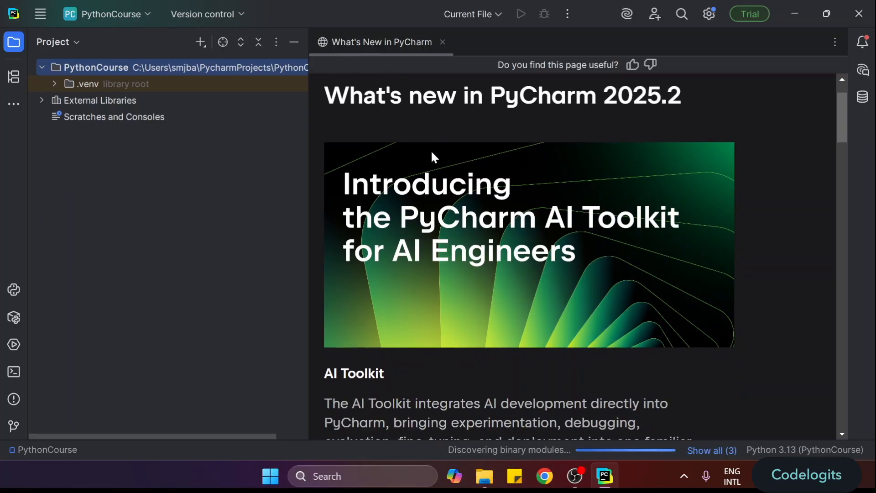
pyautogui.scroll(2, 431, 150)
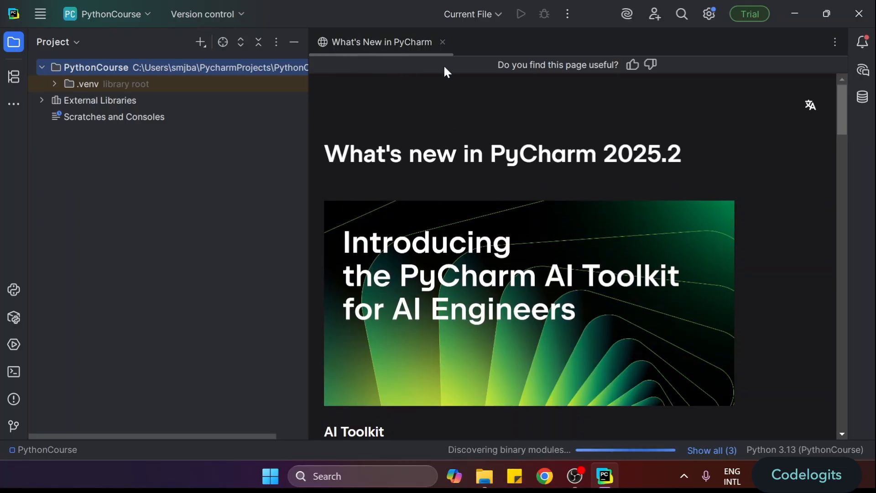
pyautogui.click(442, 42)
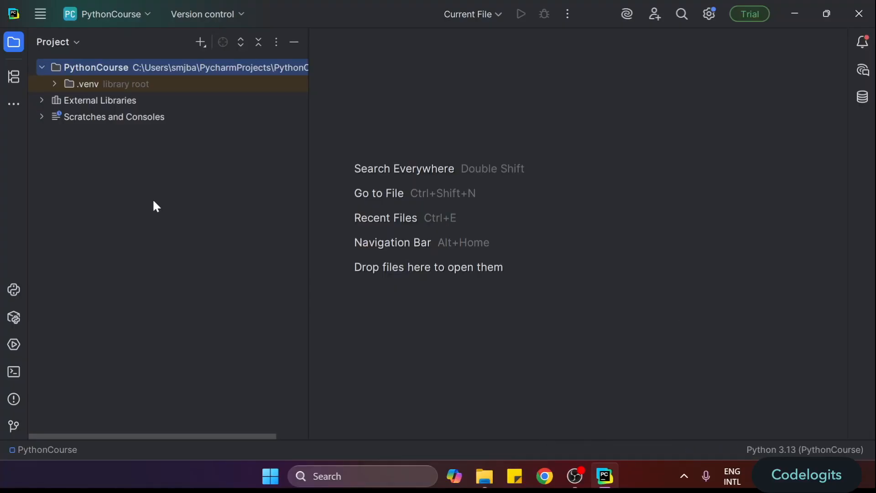
# Create a new Python file named test.py in the root of the PythonCourse project
pyautogui.rightClick(101, 68)
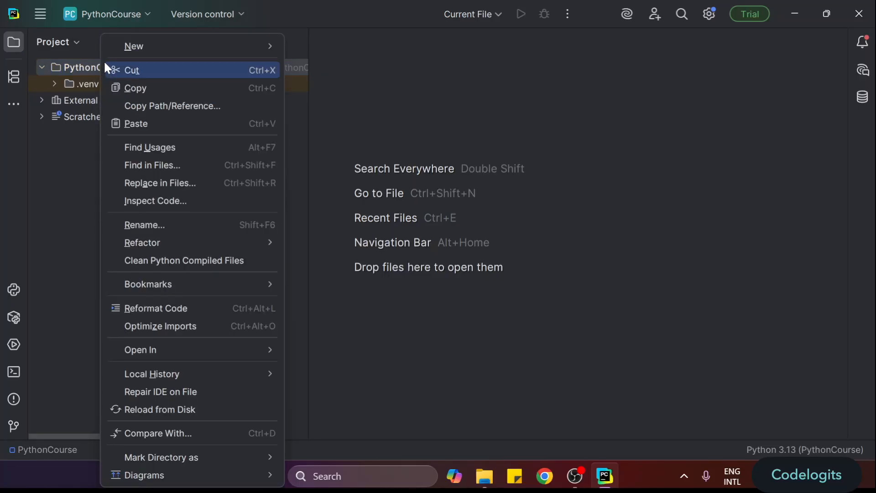
pyautogui.moveTo(141, 44)
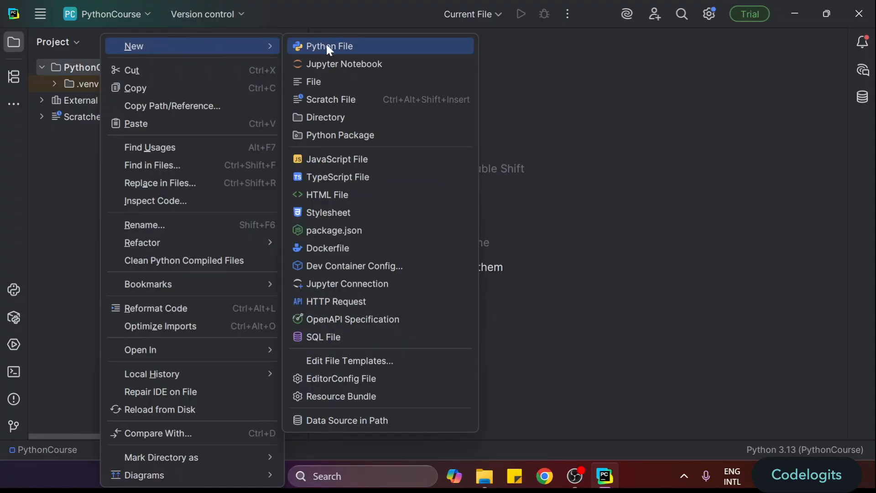
pyautogui.click(338, 47)
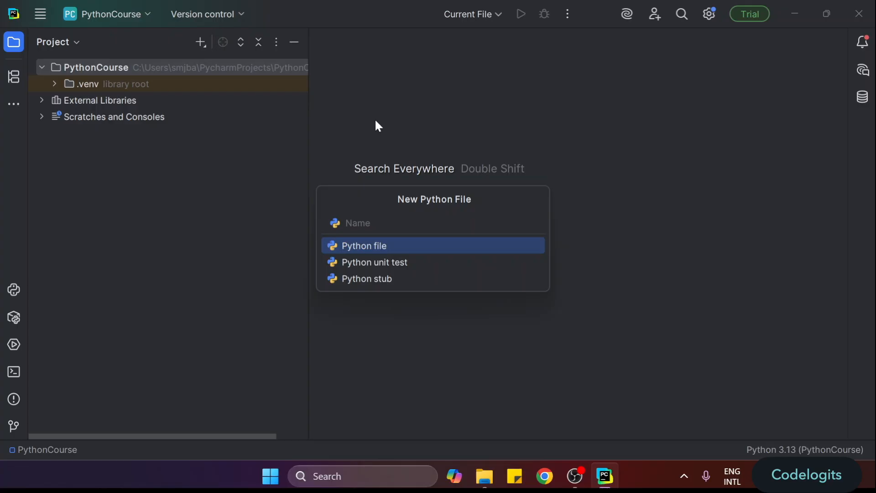
pyautogui.write('test.py')
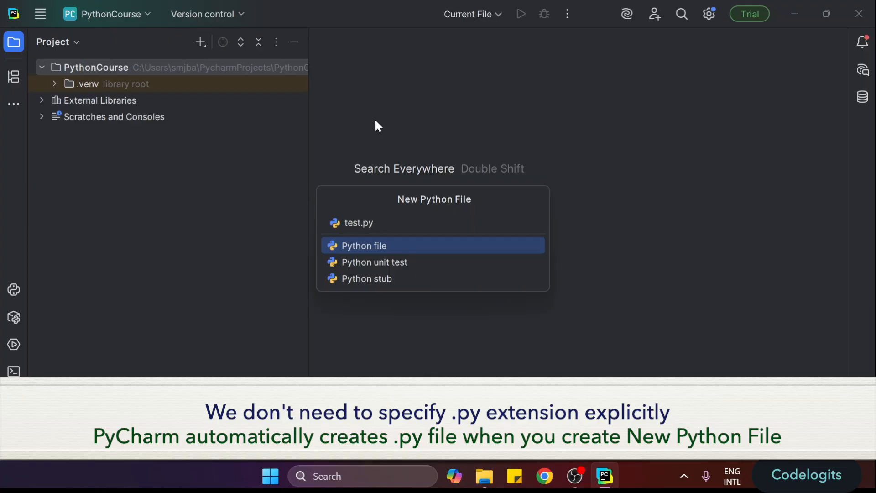
pyautogui.press('Return')
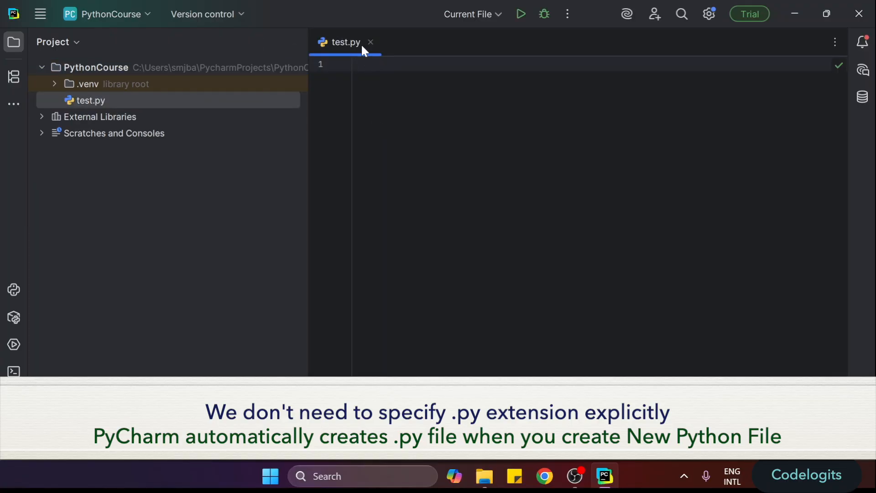
# Select the PythonCourse root and narrow the project tree to give the code editor more room
pyautogui.click(215, 224)
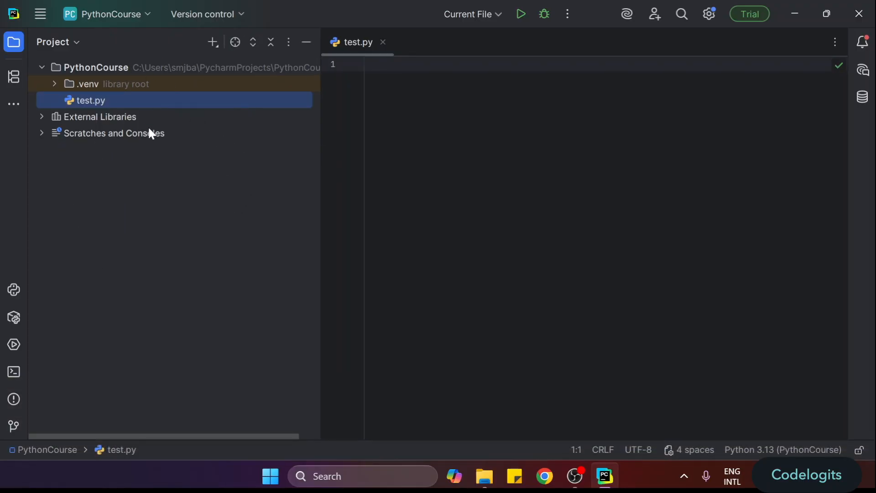
pyautogui.click(42, 72)
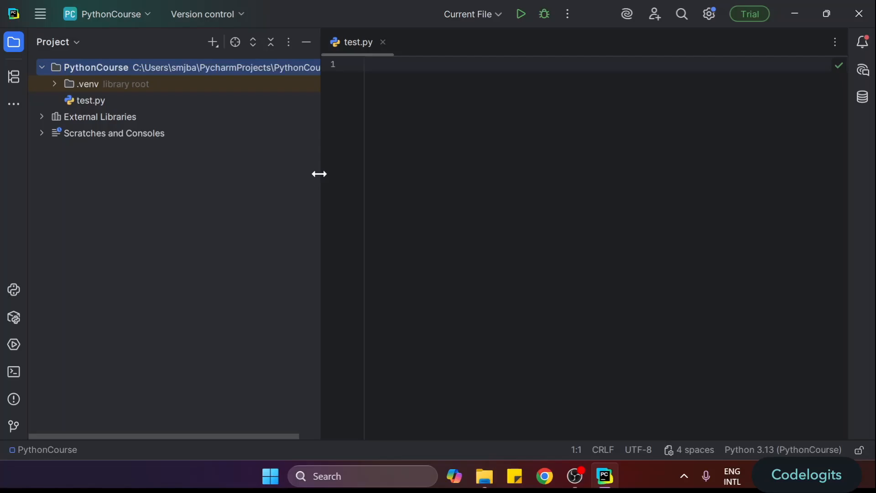
pyautogui.moveTo(319, 174); pyautogui.dragTo(234, 178)
# Write print("Hello world") on line 1 of test.py and review the quoted string
pyautogui.click(276, 75)
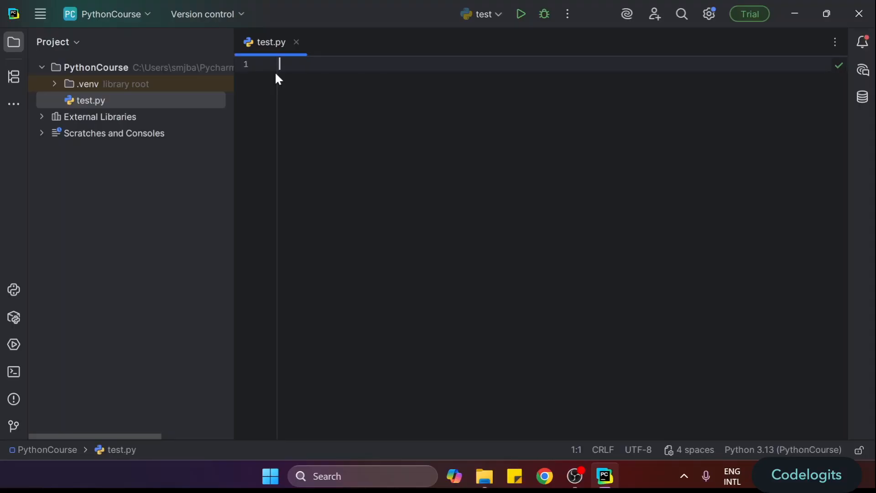
pyautogui.write('print("Hello world")')
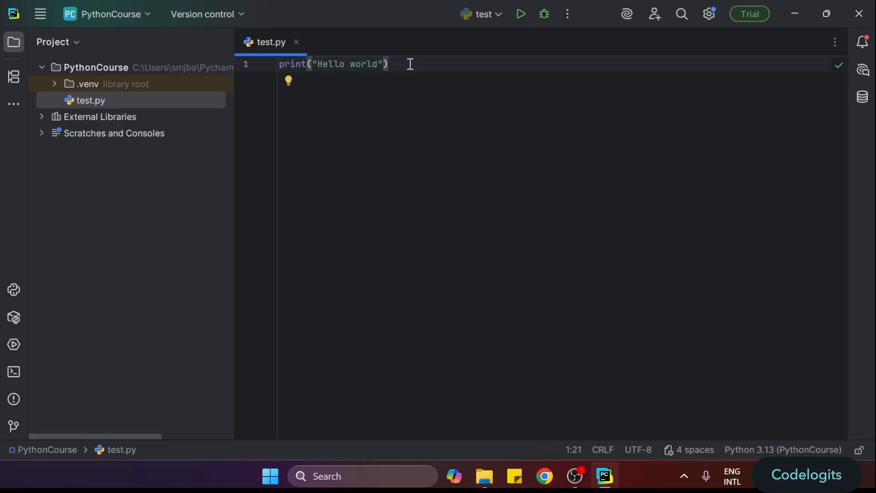
pyautogui.click(319, 64)
pyautogui.moveTo(318, 64); pyautogui.dragTo(379, 66)
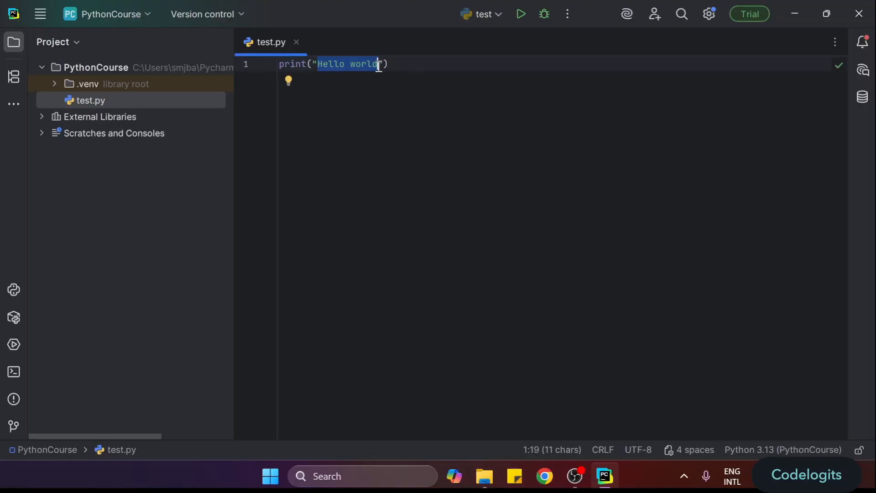
pyautogui.click(412, 67)
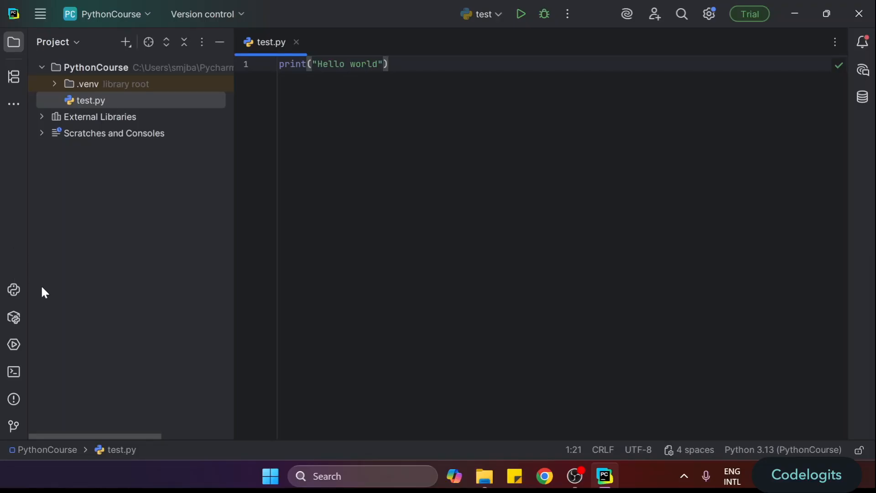
# Run python test.py in the project's built-in terminal, compare the output with the string in the code and hide the terminal
pyautogui.click(15, 371)
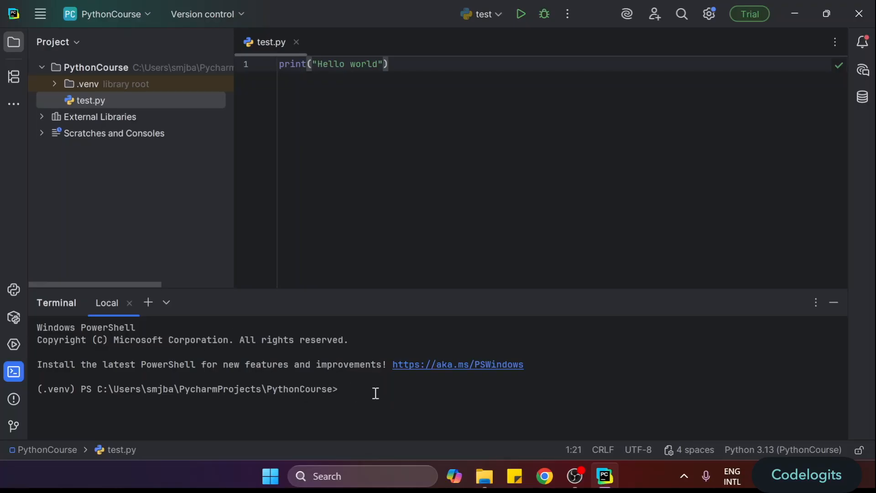
pyautogui.write('python test.py')
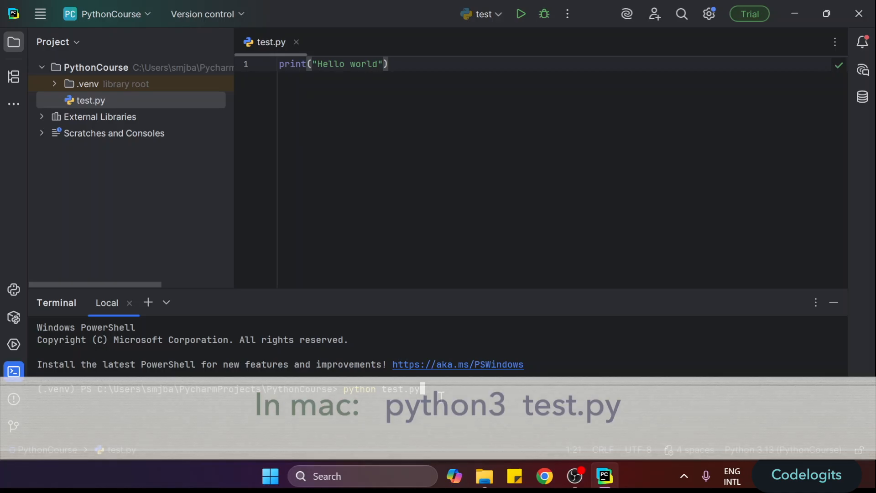
pyautogui.press('Return')
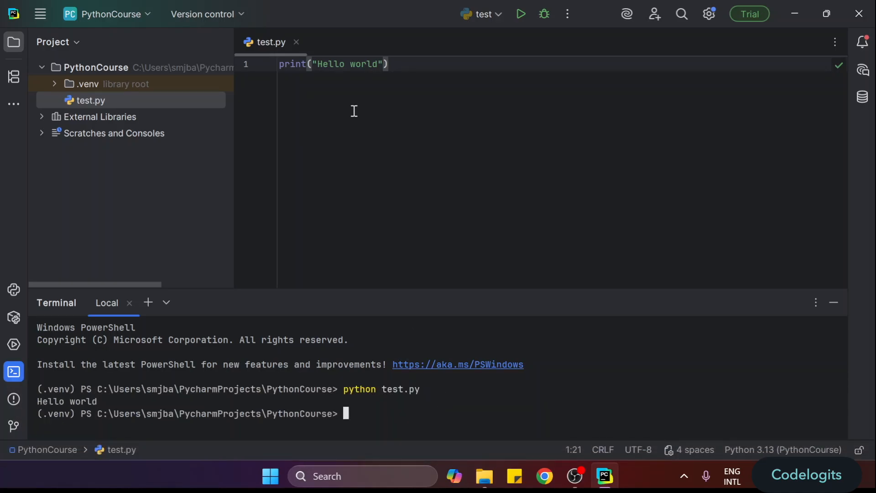
pyautogui.click(378, 69)
pyautogui.moveTo(377, 69); pyautogui.dragTo(318, 65)
pyautogui.moveTo(104, 401); pyautogui.dragTo(21, 395)
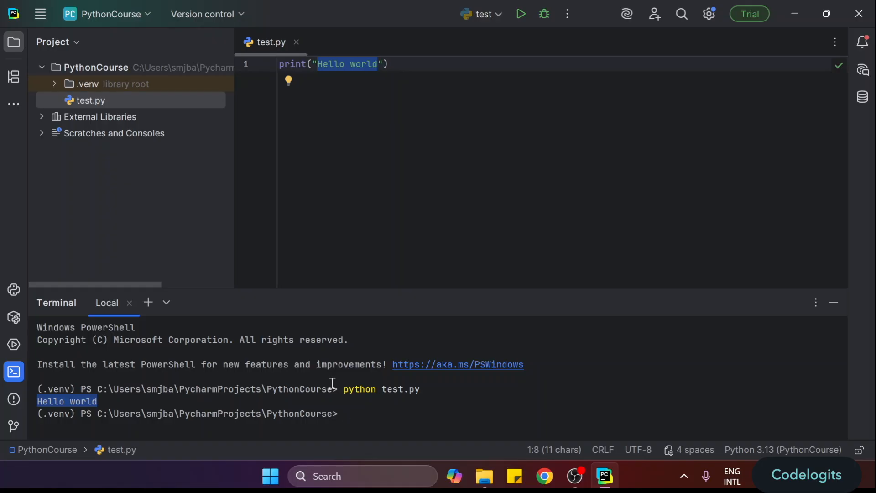
pyautogui.click(835, 303)
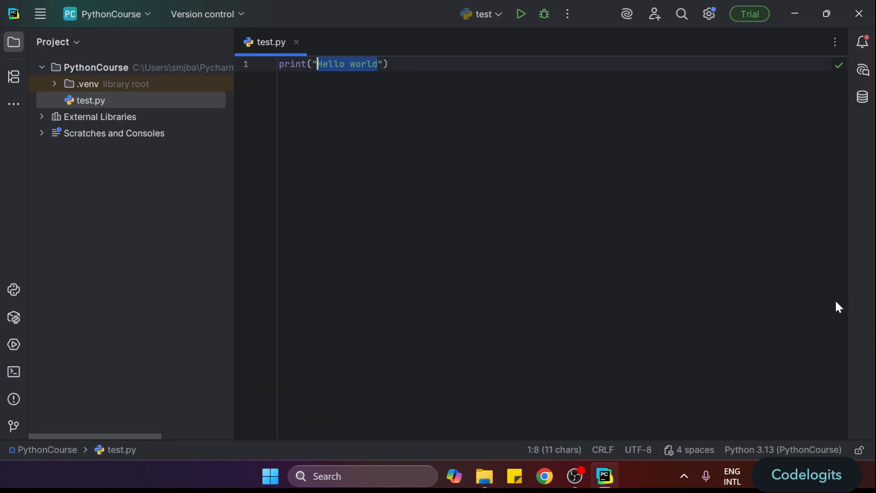
# Run 'test' from within the open code of test.py
pyautogui.click(421, 73)
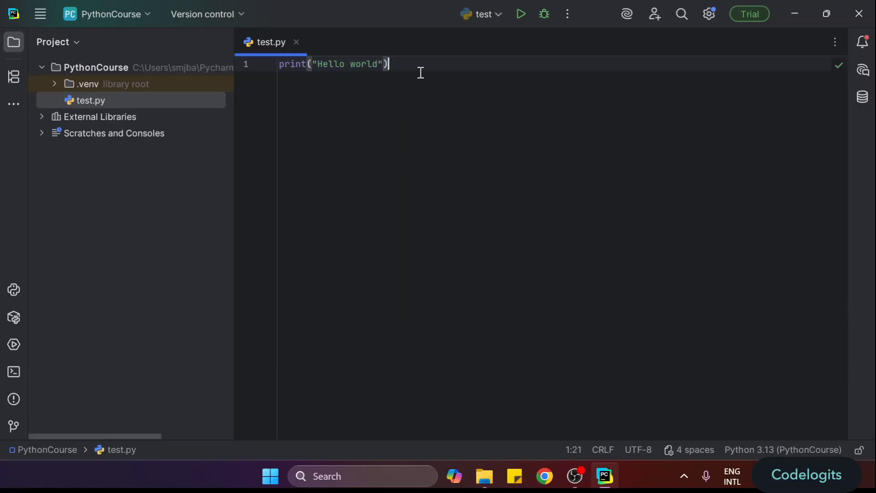
pyautogui.rightClick(420, 73)
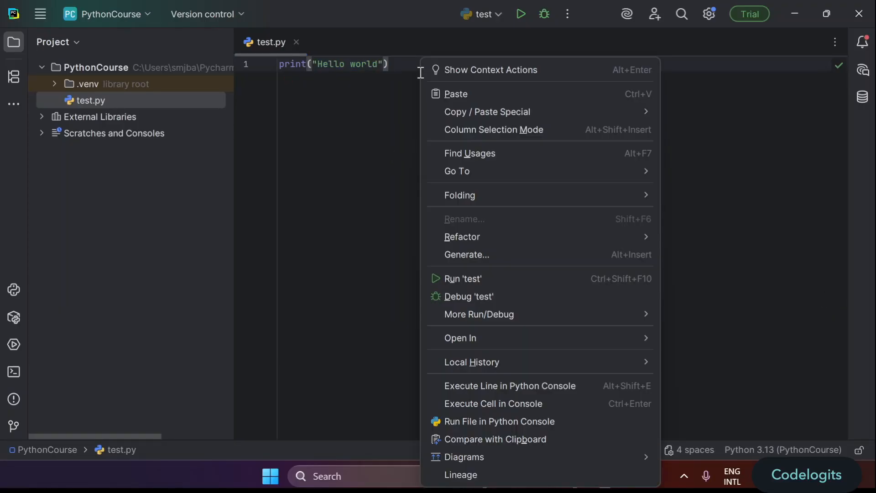
pyautogui.click(473, 280)
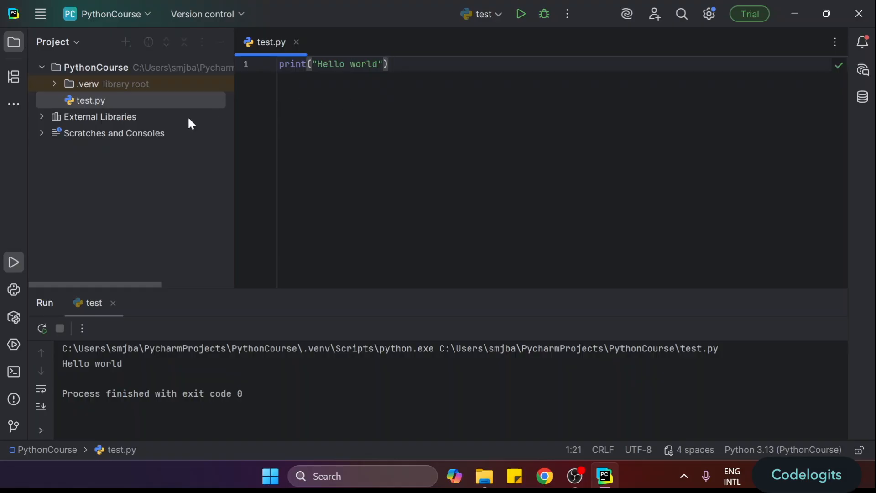
# Run test.py from its entry in the project tree, check the printed output and hide the run results
pyautogui.rightClick(95, 103)
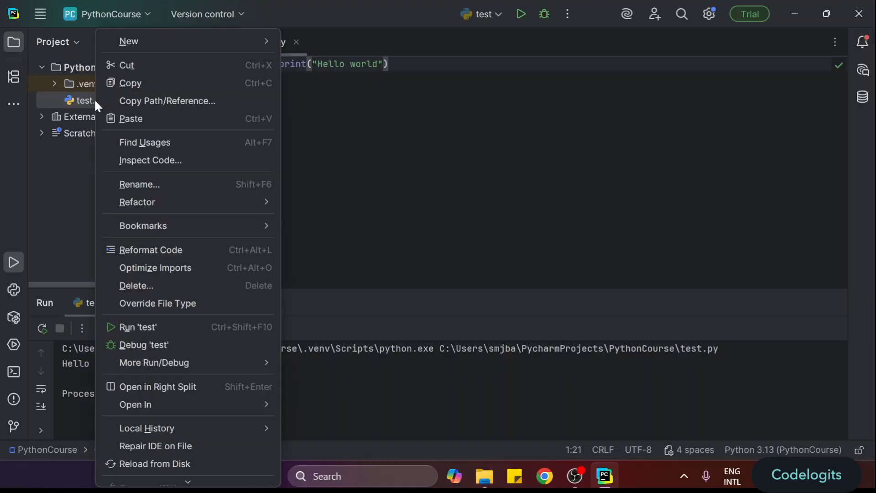
pyautogui.click(144, 328)
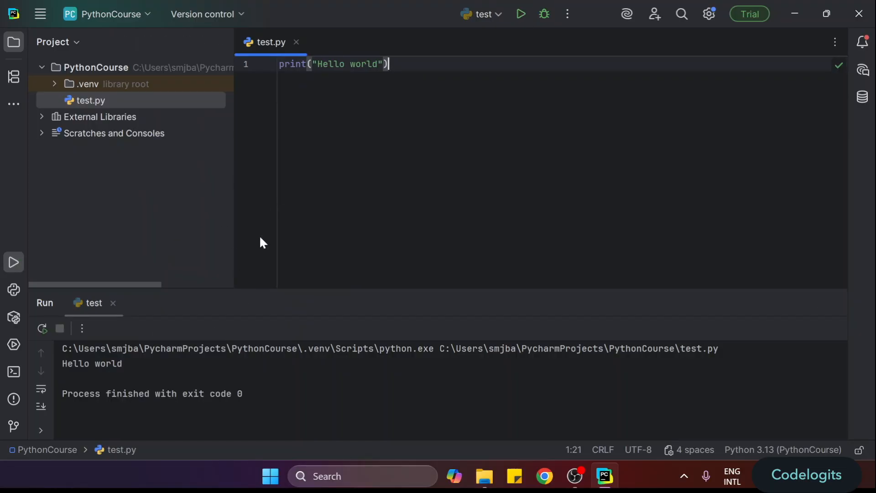
pyautogui.moveTo(125, 376); pyautogui.dragTo(59, 363)
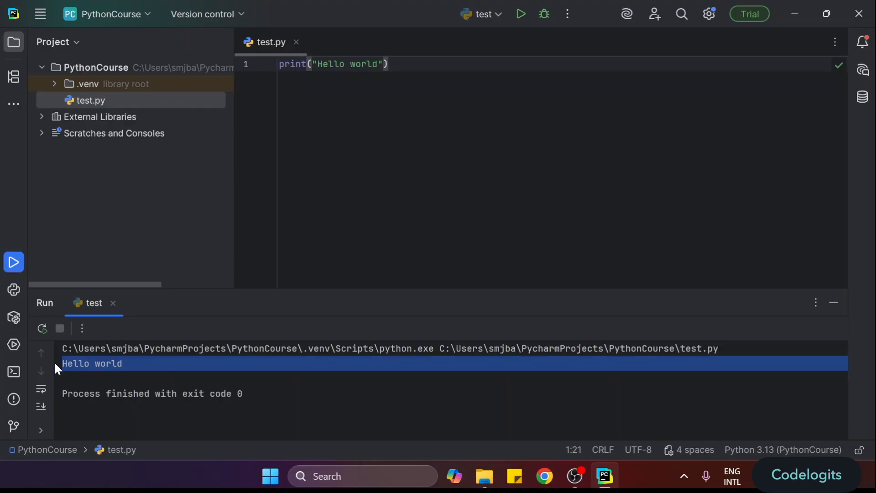
pyautogui.hotkey('shift', 'Escape')
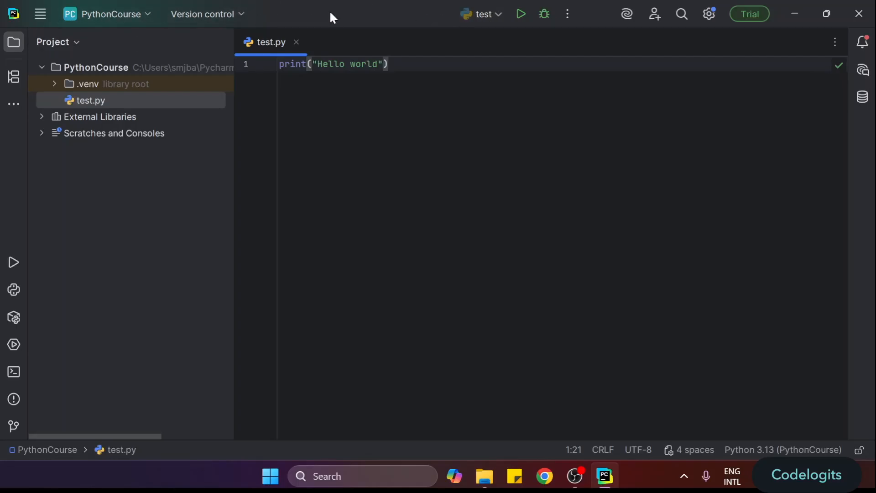
pyautogui.click(42, 15)
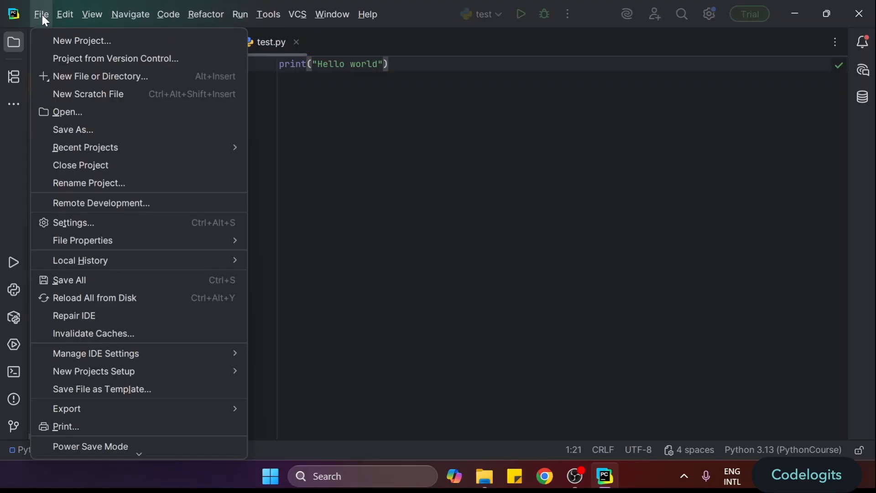
pyautogui.click(93, 15)
pyautogui.click(108, 15)
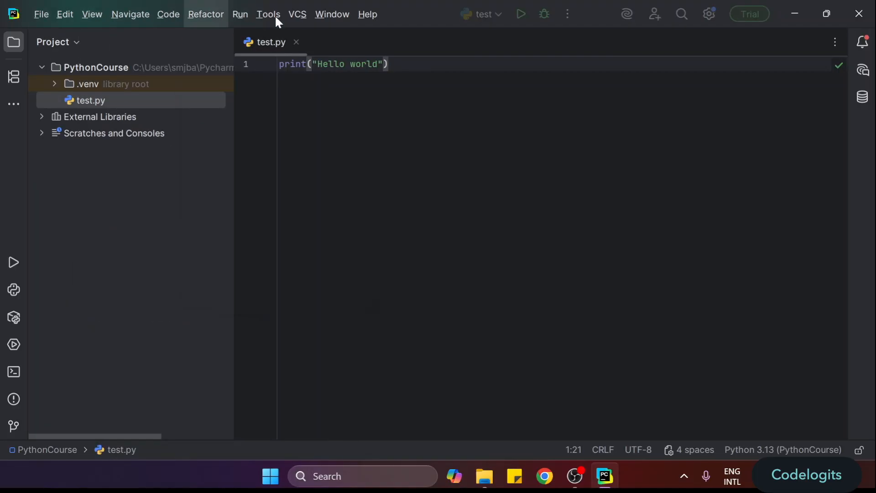
pyautogui.click(264, 16)
pyautogui.moveTo(298, 15)
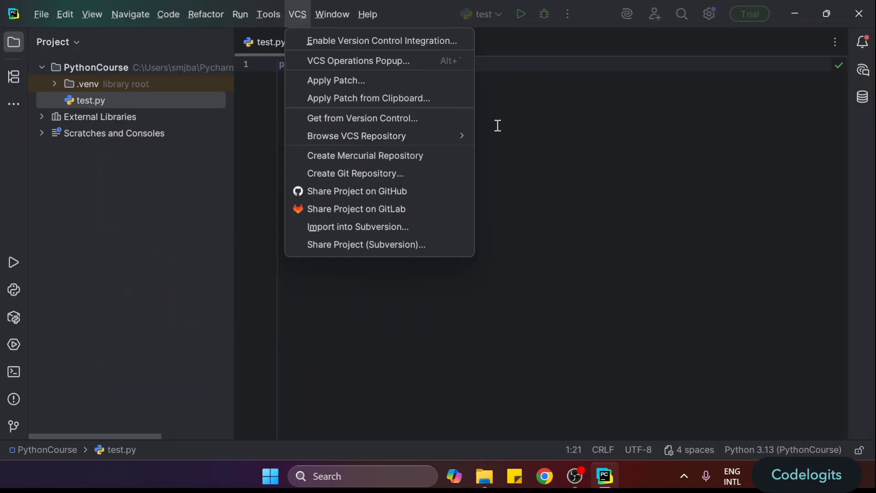
pyautogui.click(524, 145)
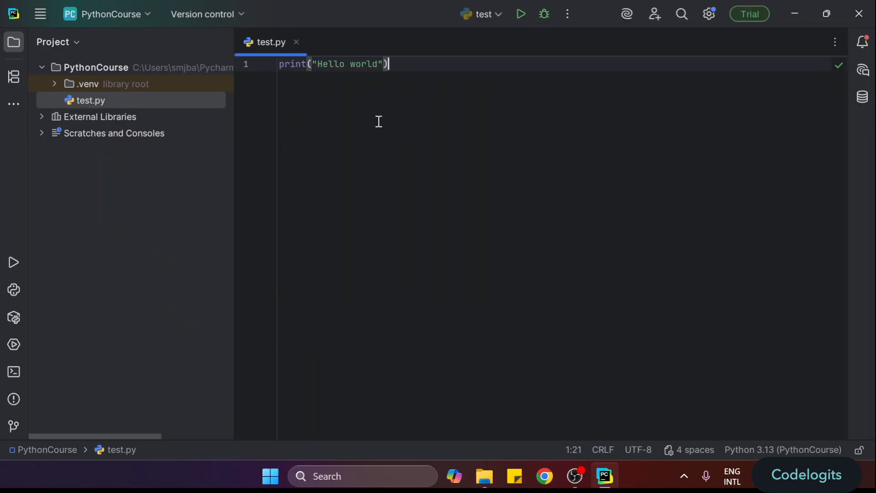
# Set the main menu's appearance to Show above Main Toolbar
pyautogui.click(41, 15)
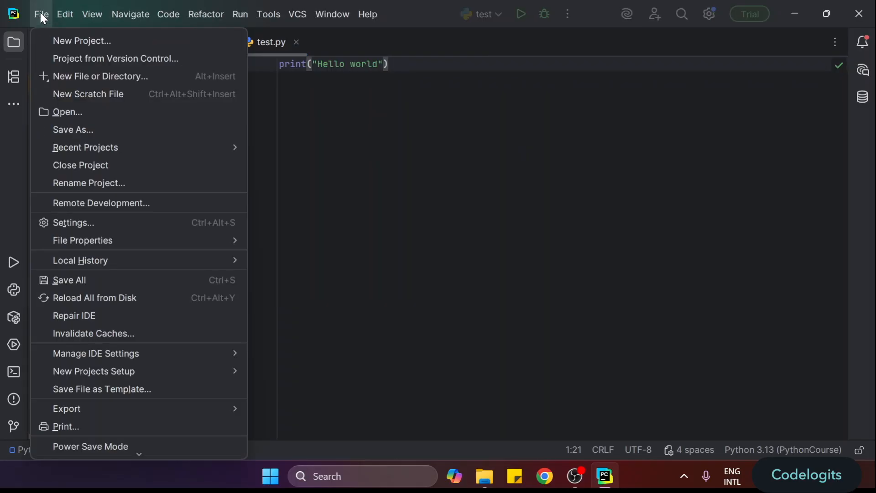
pyautogui.click(41, 14)
pyautogui.click(93, 14)
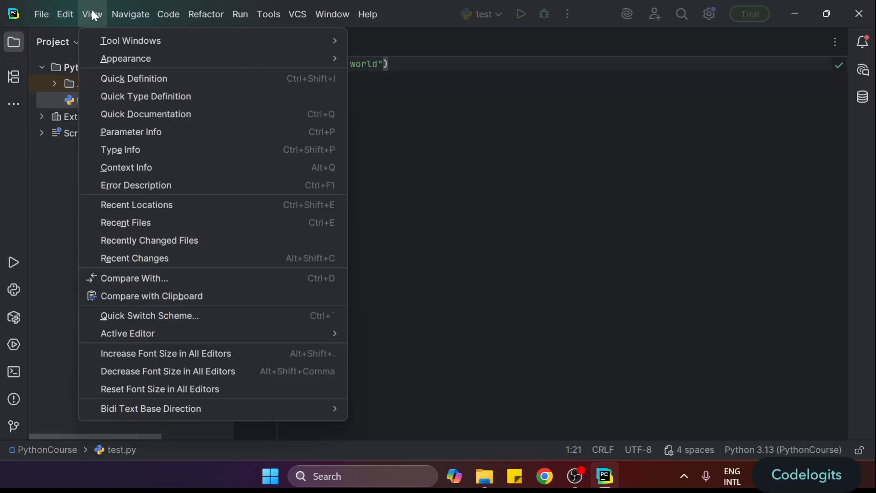
pyautogui.moveTo(121, 48)
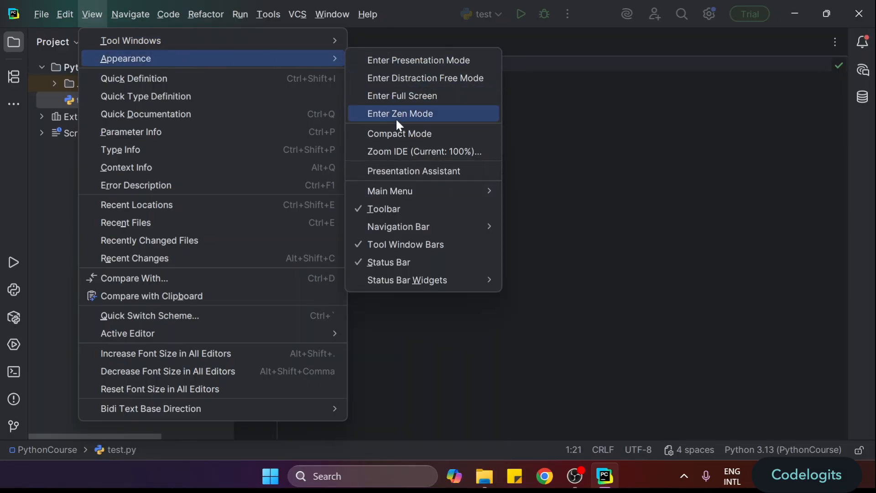
pyautogui.moveTo(412, 190)
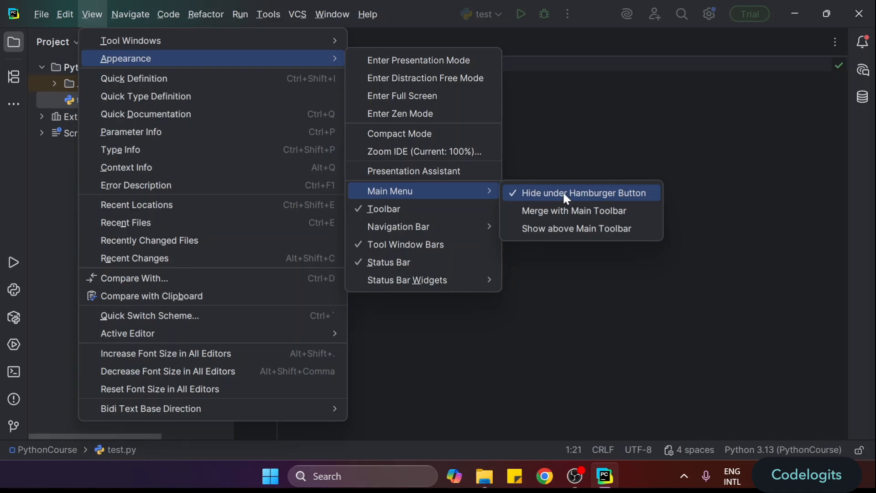
pyautogui.click(562, 234)
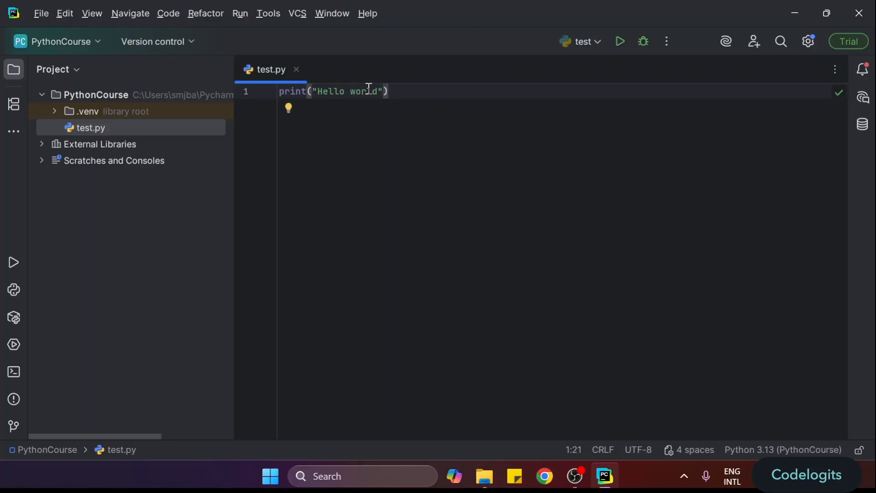
# Try the Light theme in the Appearance settings, then set the theme back to Dark
pyautogui.click(42, 13)
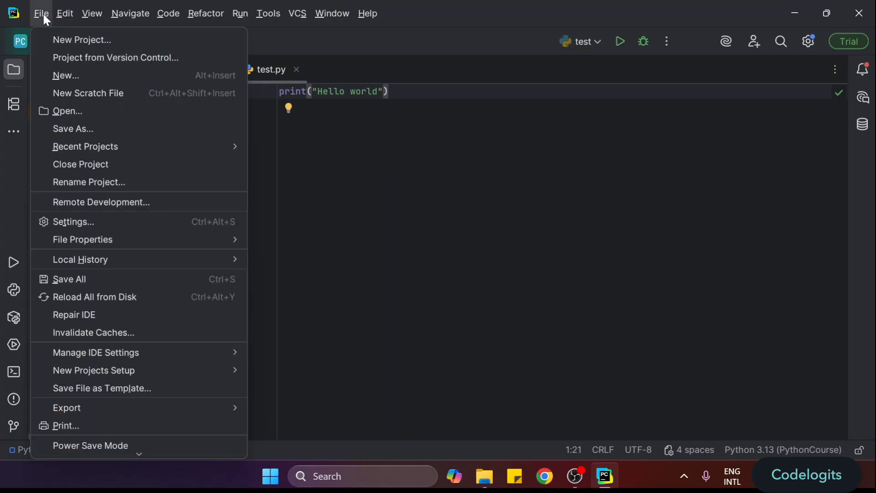
pyautogui.click(73, 226)
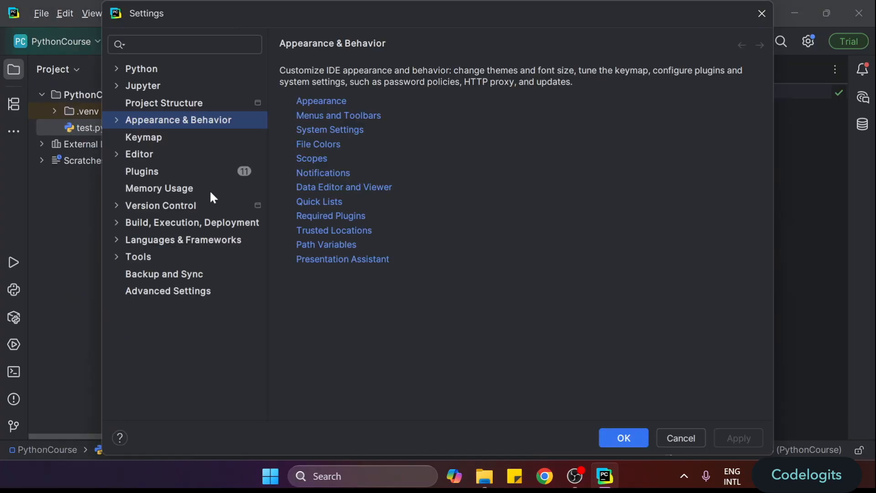
pyautogui.click(116, 124)
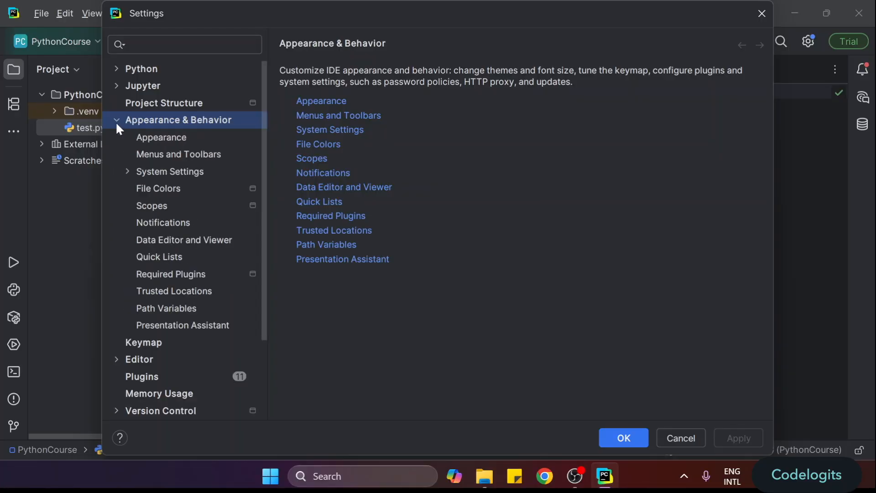
pyautogui.click(163, 143)
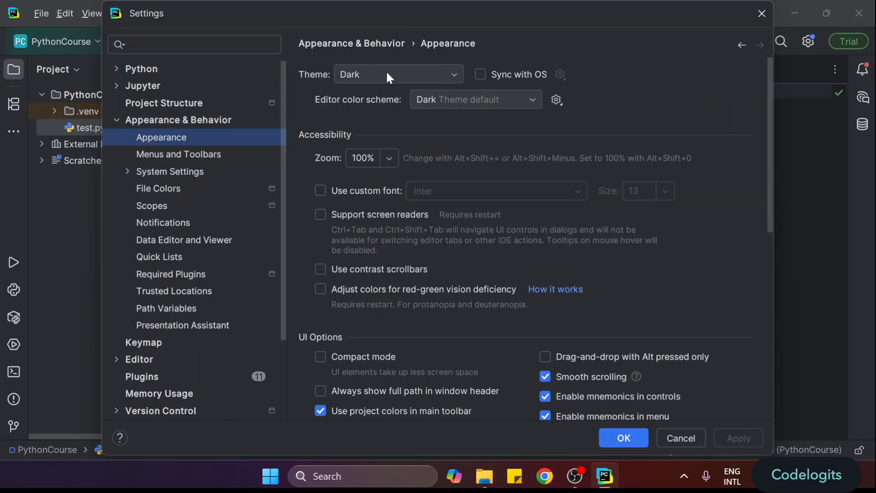
pyautogui.click(436, 76)
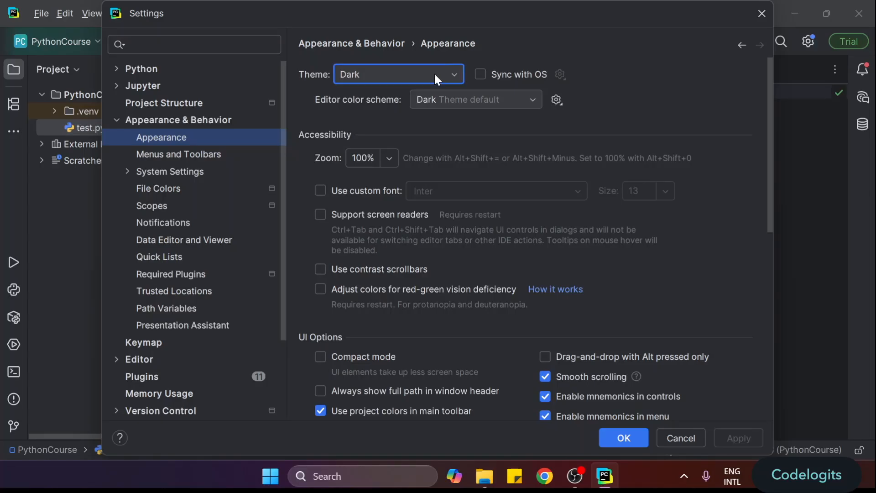
pyautogui.click(435, 76)
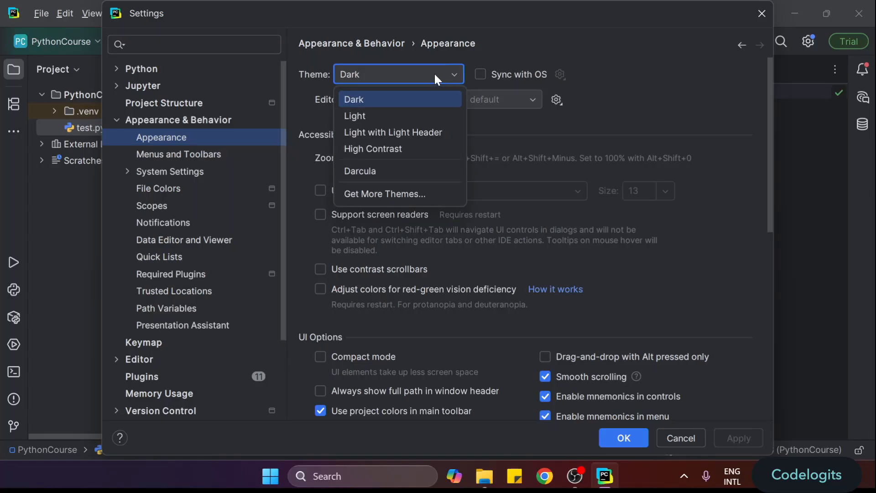
pyautogui.click(391, 119)
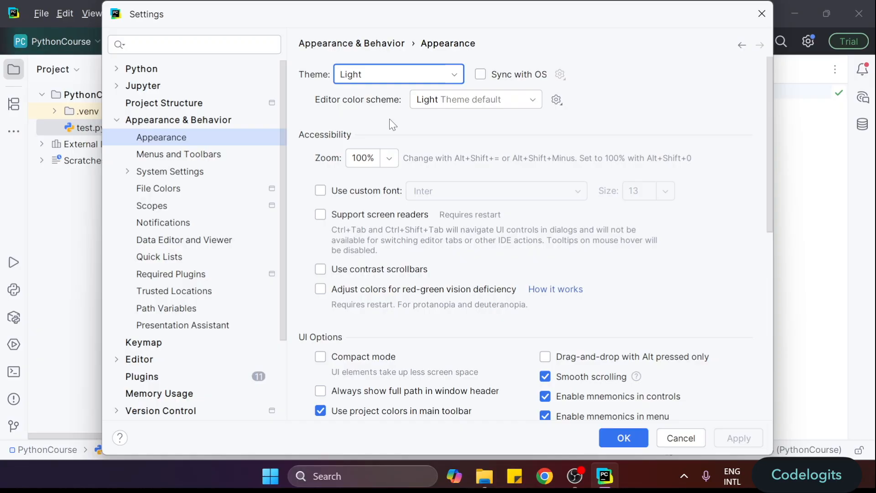
pyautogui.click(400, 75)
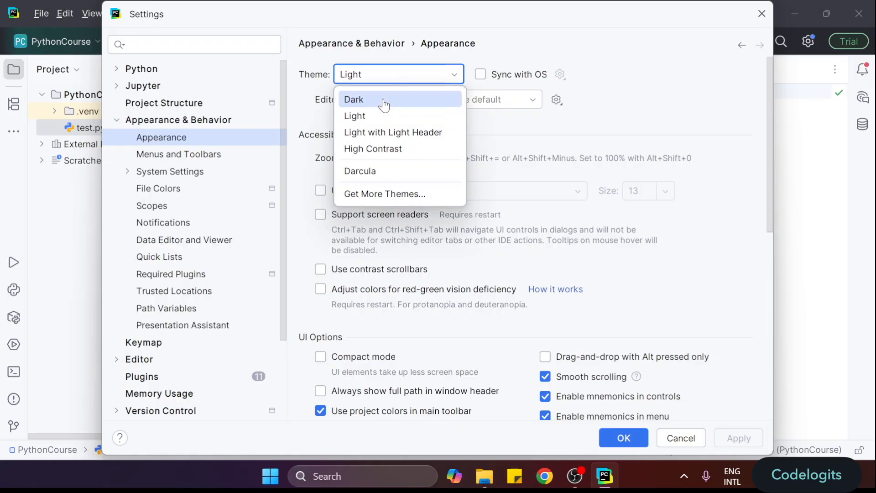
pyautogui.click(386, 103)
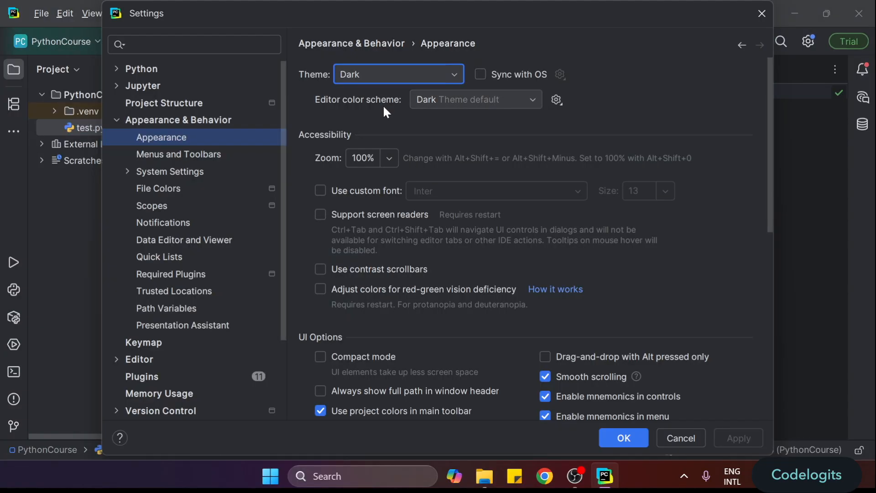
# Examine the available editor color schemes, keep Dark Theme default and close the settings
pyautogui.click(421, 107)
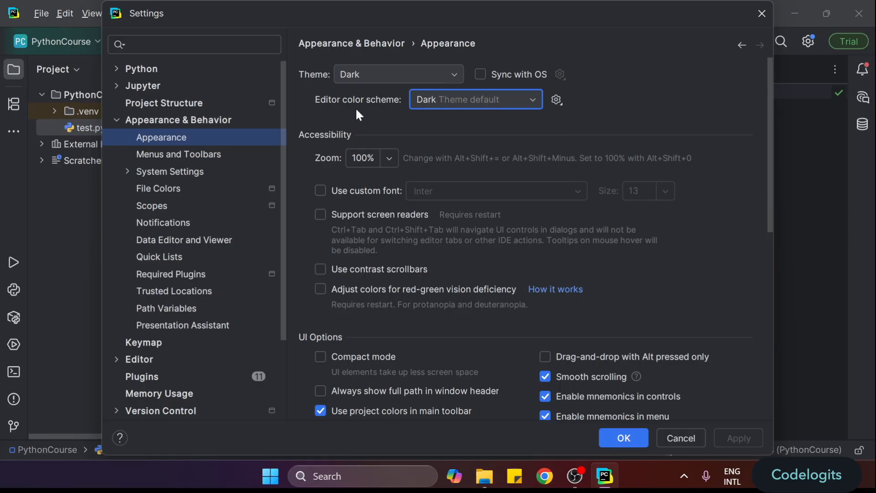
pyautogui.click(464, 96)
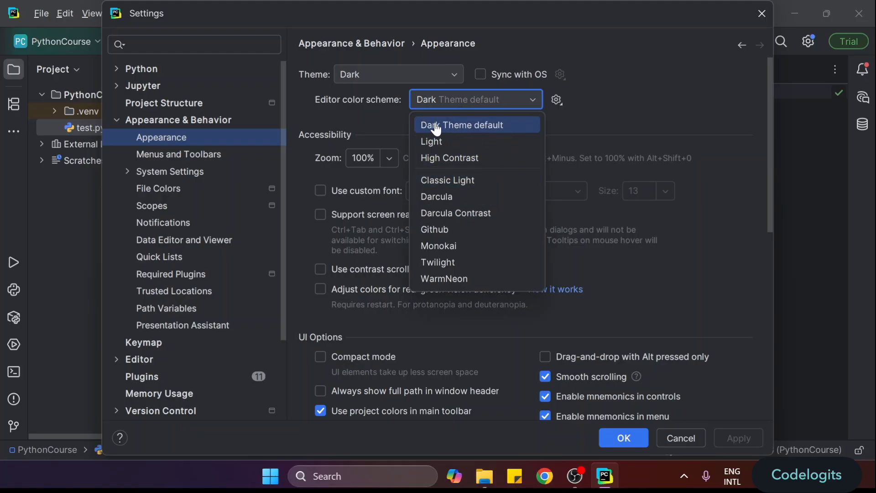
pyautogui.click(589, 130)
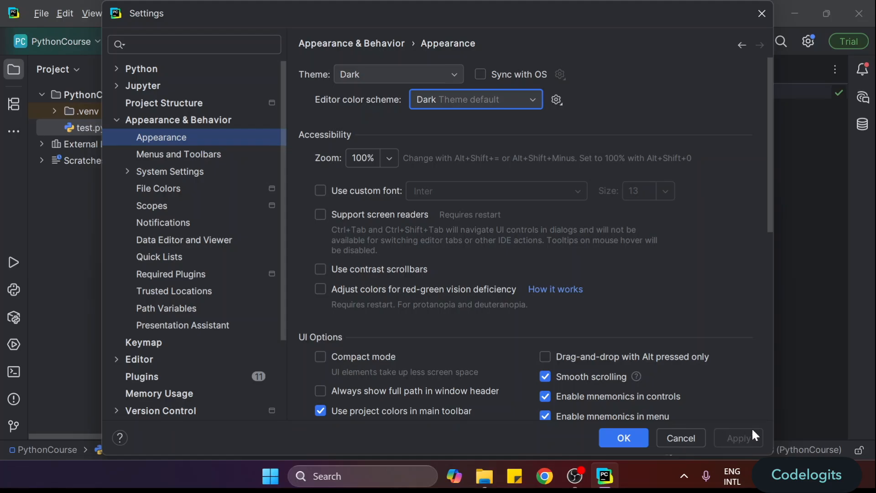
pyautogui.click(637, 431)
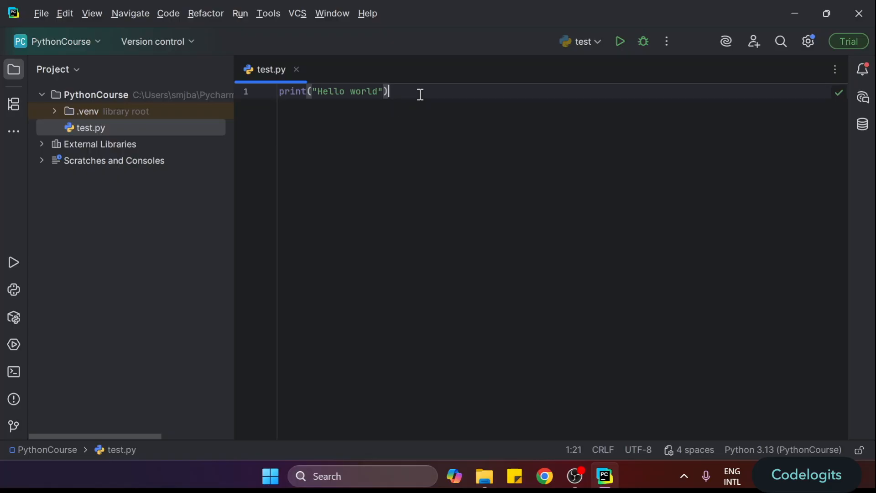
# Review the print line in test.py and open the Font page of the Editor settings
pyautogui.moveTo(390, 92); pyautogui.dragTo(276, 94)
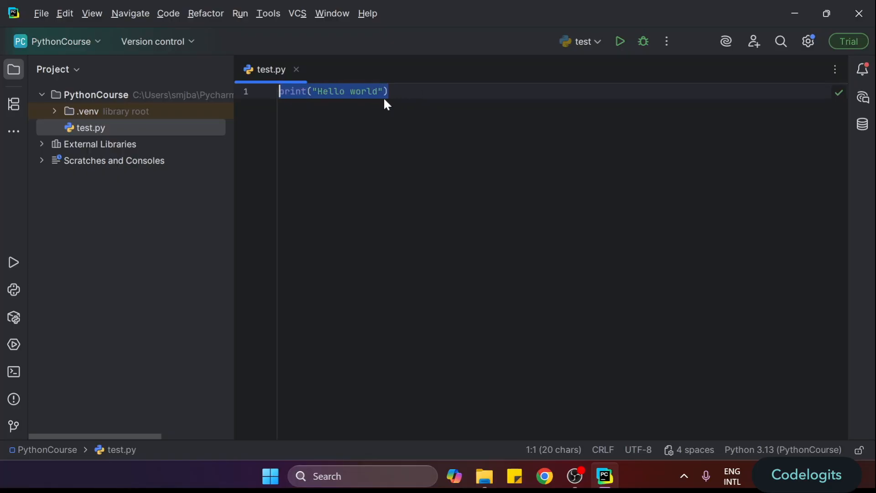
pyautogui.click(397, 98)
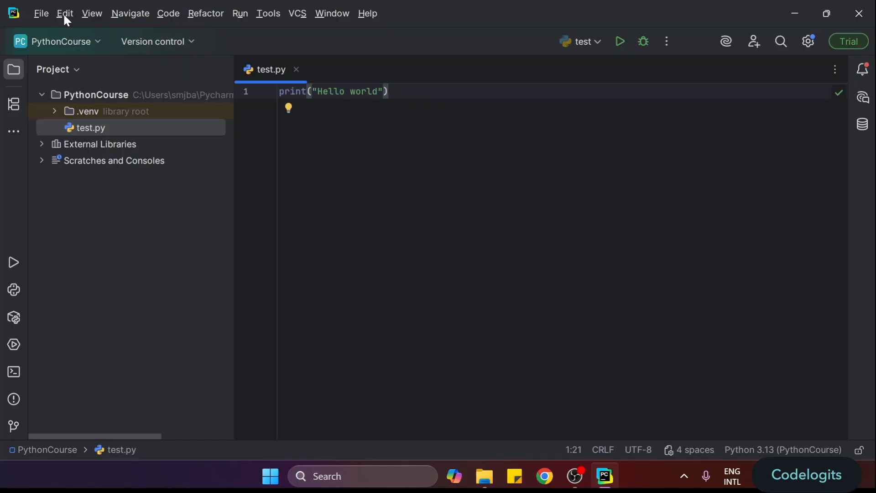
pyautogui.click(40, 14)
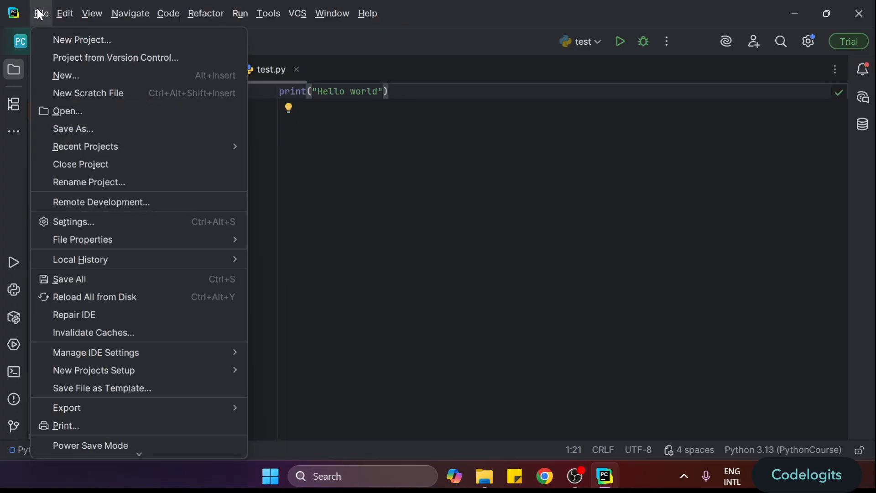
pyautogui.click(67, 221)
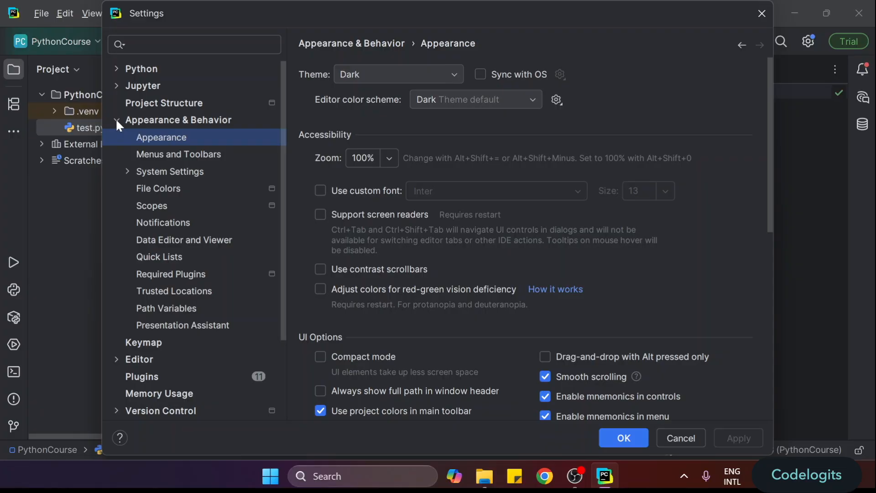
pyautogui.click(117, 120)
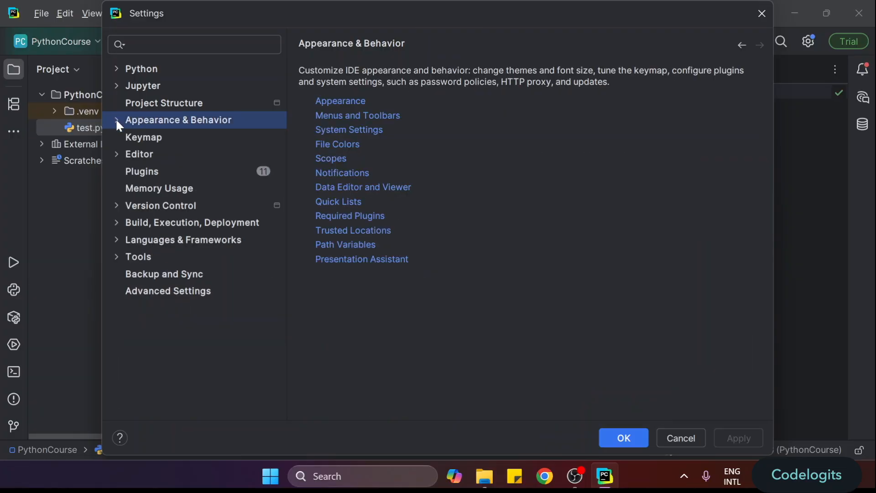
pyautogui.click(117, 155)
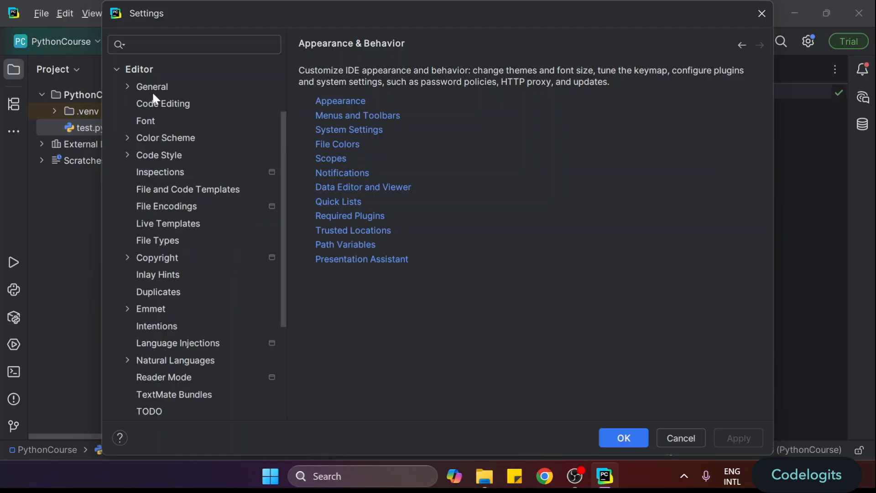
pyautogui.click(151, 126)
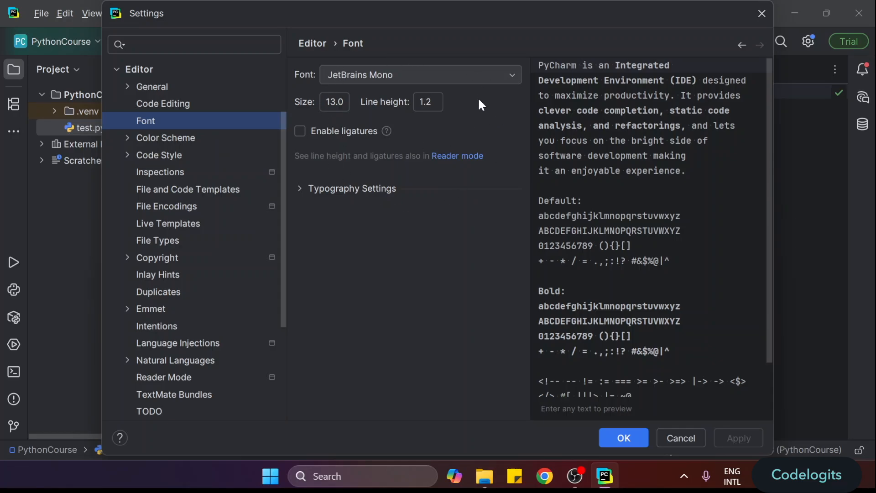
# Set the editor font size to 18, apply it, skip the settings backup offer and close the settings
pyautogui.click(335, 105)
pyautogui.press('BackSpace')
pyautogui.press('BackSpace')
pyautogui.write('16')
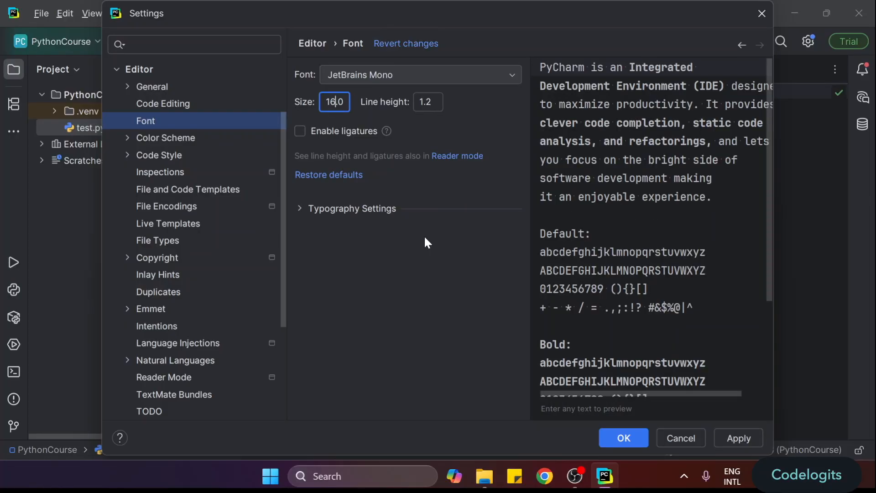
pyautogui.press('BackSpace')
pyautogui.write('8')
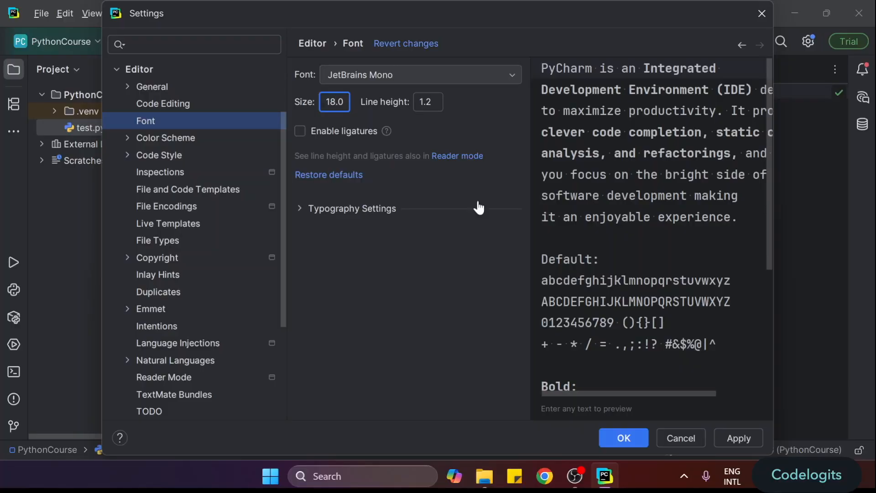
pyautogui.click(745, 436)
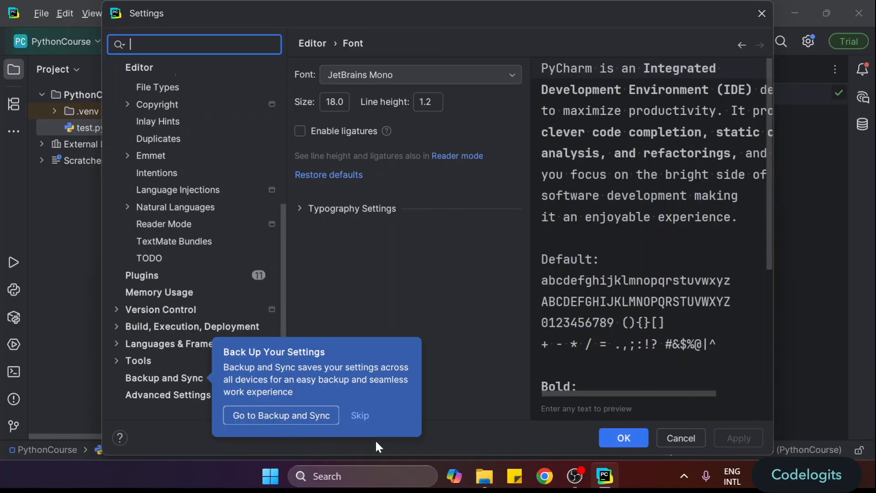
pyautogui.click(360, 417)
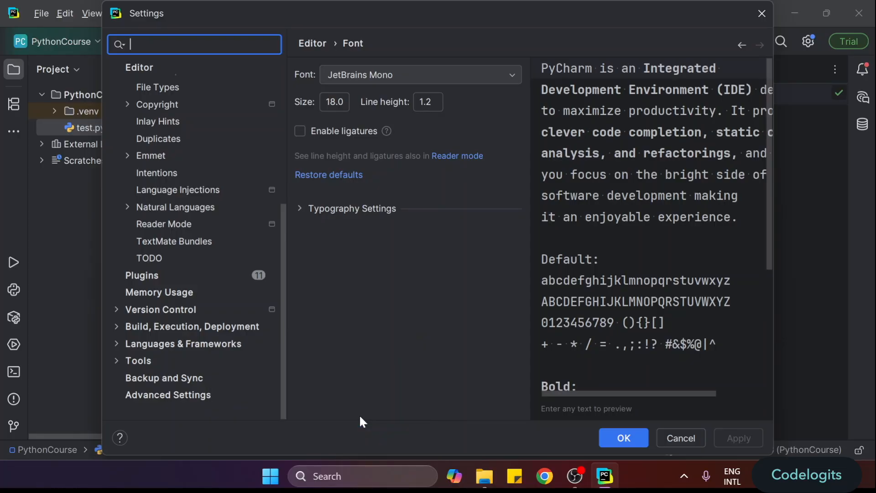
pyautogui.click(621, 439)
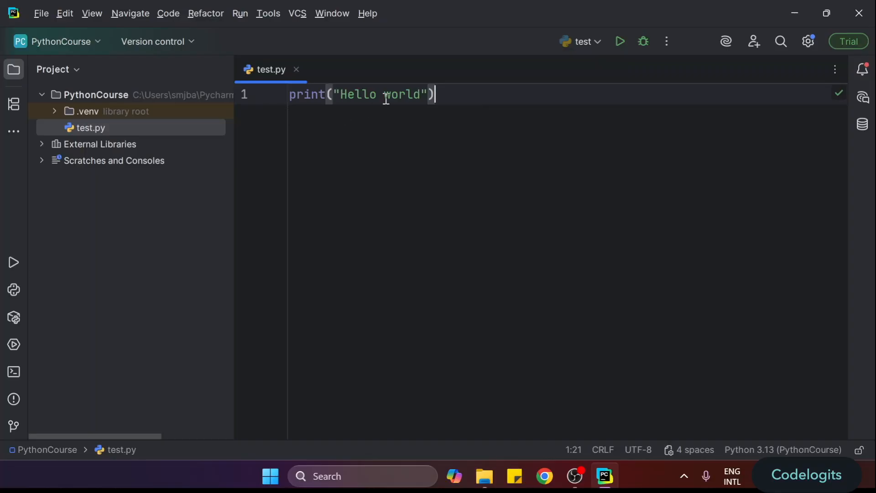
# Run 'test' from the open code and compare the printed output with the quoted string on line 1
pyautogui.rightClick(483, 102)
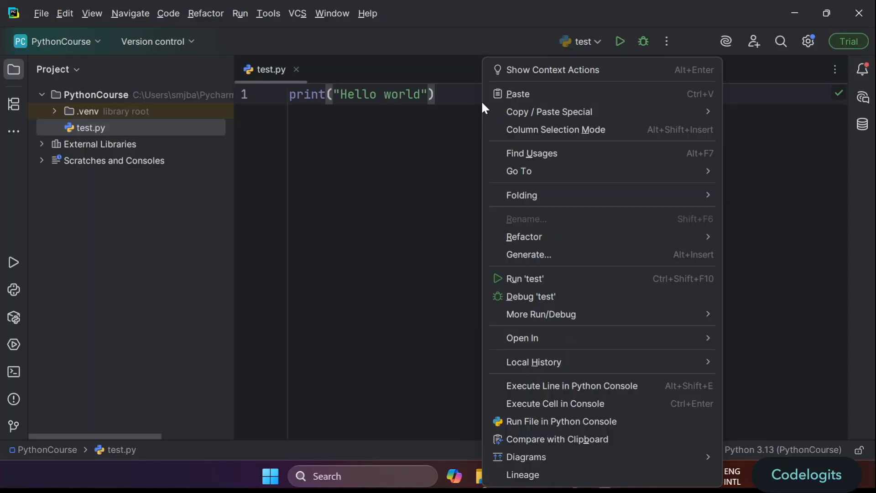
pyautogui.click(555, 279)
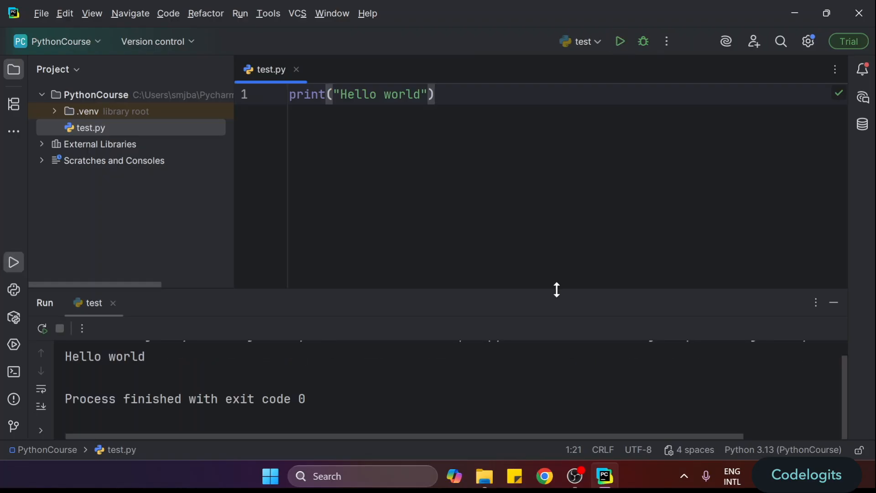
pyautogui.scroll(1, 296, 388)
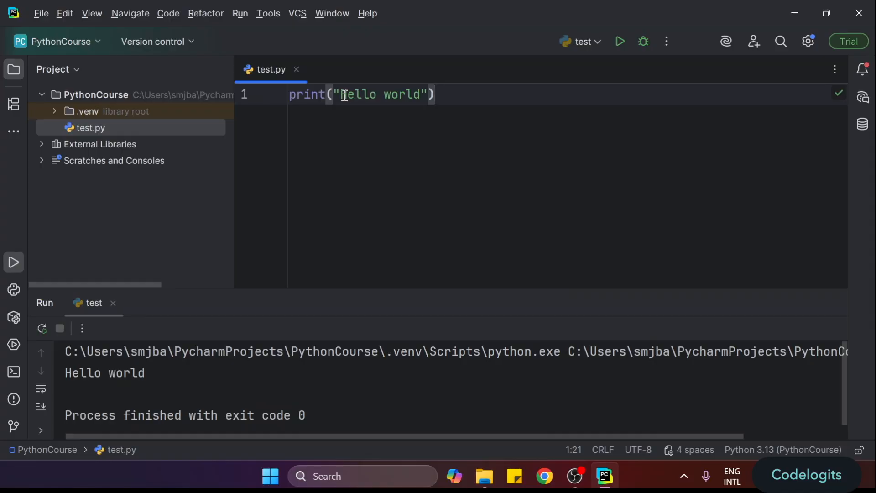
pyautogui.moveTo(340, 95); pyautogui.dragTo(421, 94)
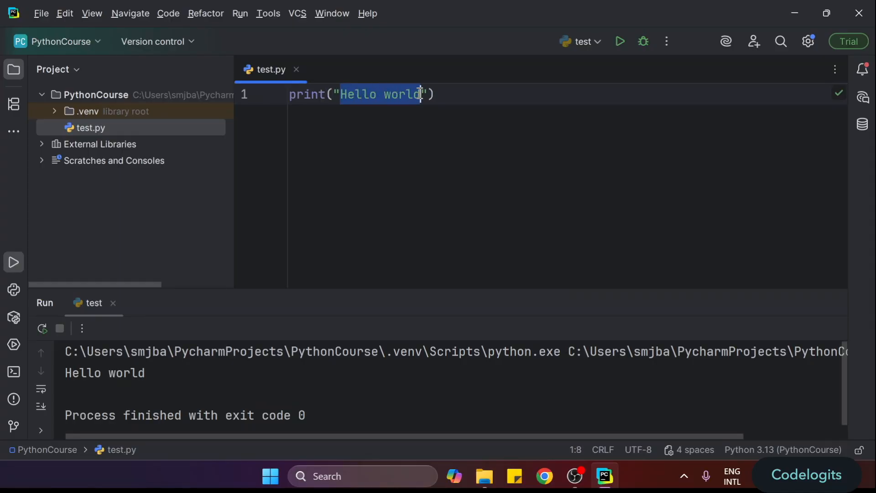
pyautogui.click(162, 365)
pyautogui.moveTo(162, 365); pyautogui.dragTo(55, 374)
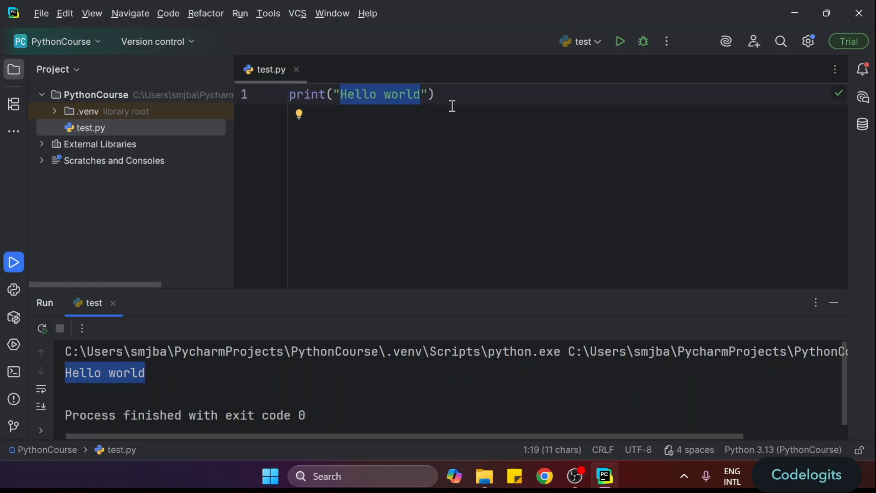
# Examine the run output of 'test', from the interpreter path line through the printed text to the exit code line
pyautogui.click(338, 382)
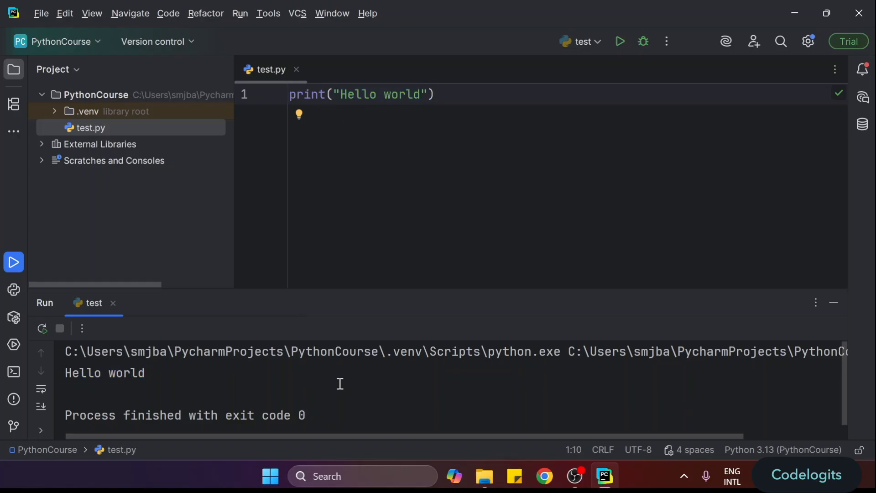
pyautogui.click(387, 354)
pyautogui.tripleClick(386, 354)
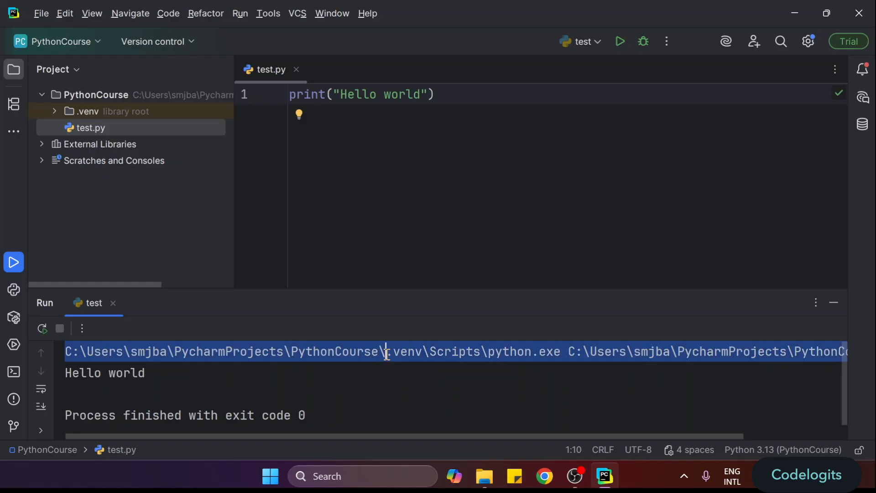
pyautogui.doubleClick(297, 415)
pyautogui.moveTo(307, 413); pyautogui.dragTo(42, 355)
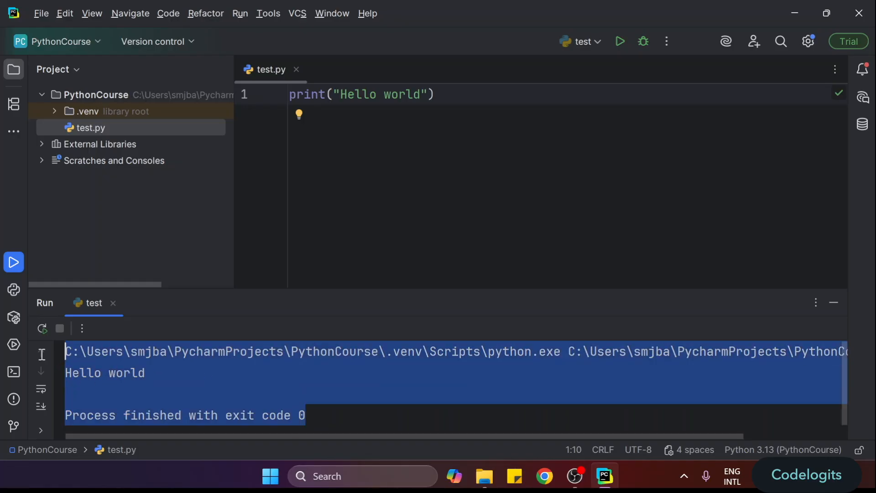
pyautogui.click(143, 371)
pyautogui.moveTo(164, 382); pyautogui.dragTo(68, 375)
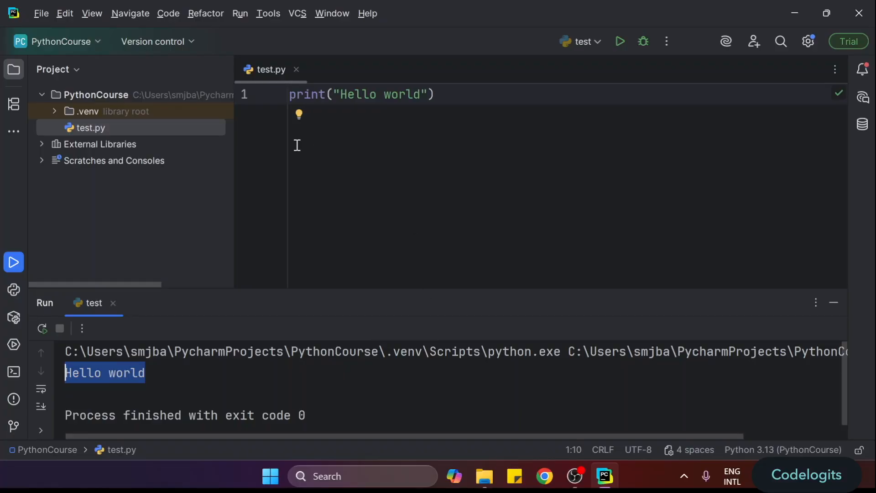
# Open the Console Colors page of the editor's Color Scheme settings
pyautogui.click(37, 17)
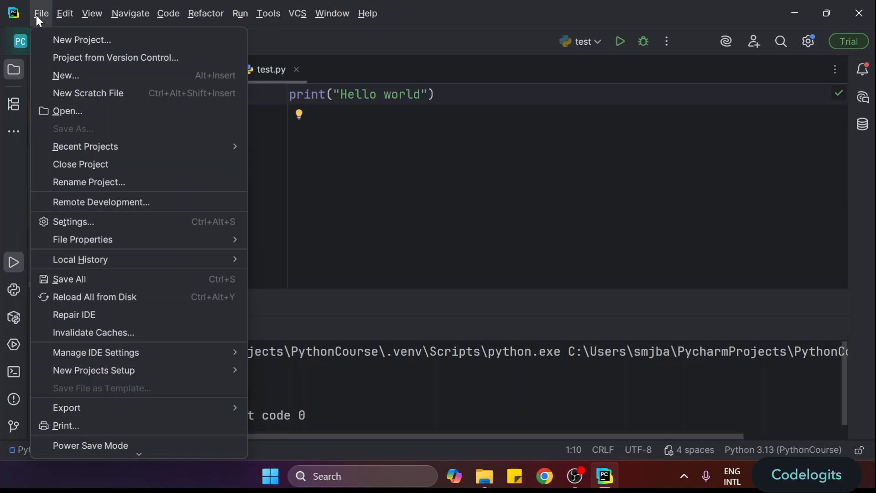
pyautogui.click(88, 221)
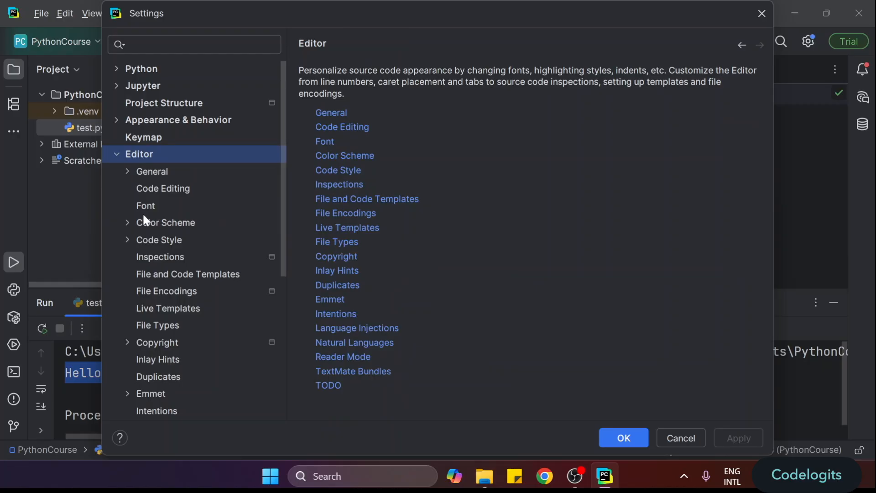
pyautogui.click(127, 223)
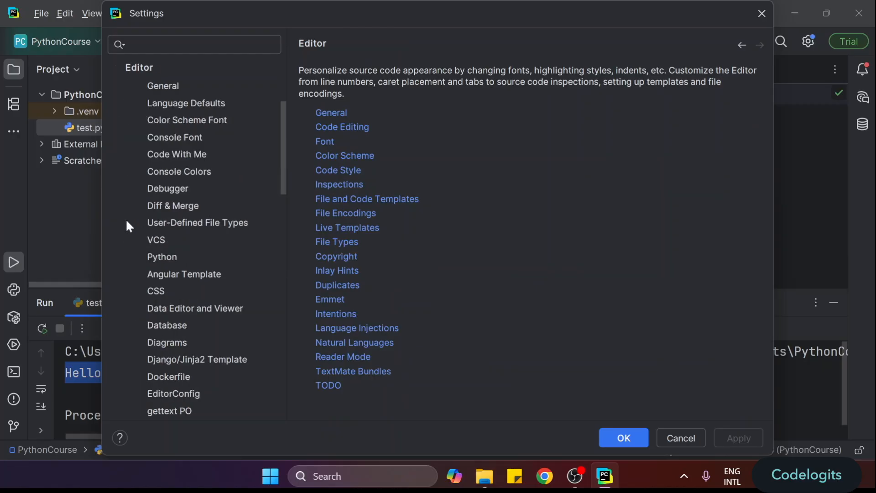
pyautogui.scroll(1, 166, 184)
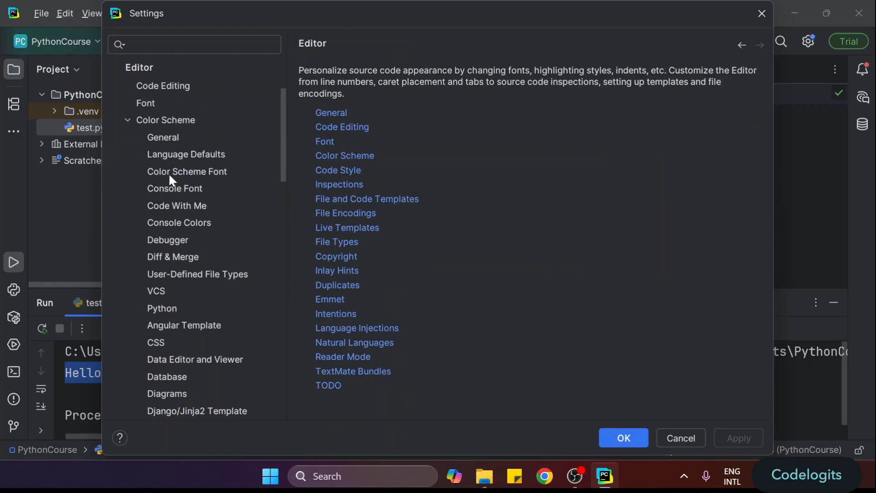
pyautogui.click(187, 224)
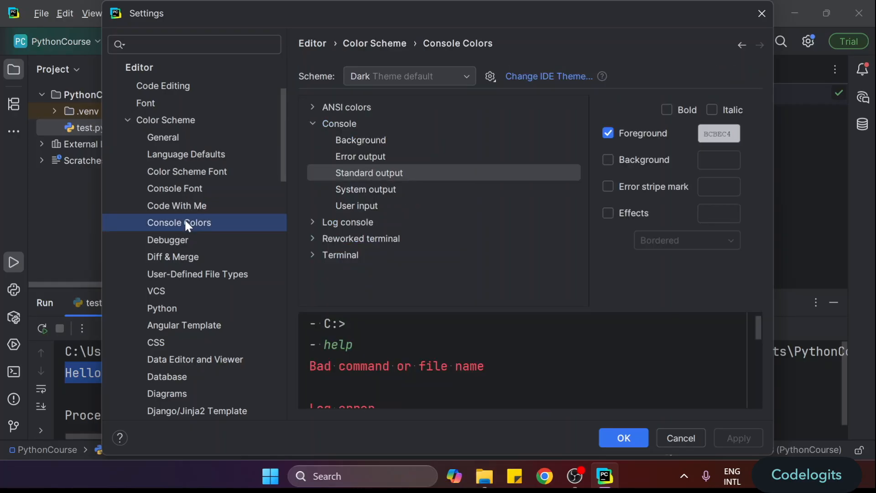
# Set the console's Standard output foreground color to 50D6F4, apply it and close the settings
pyautogui.click(384, 126)
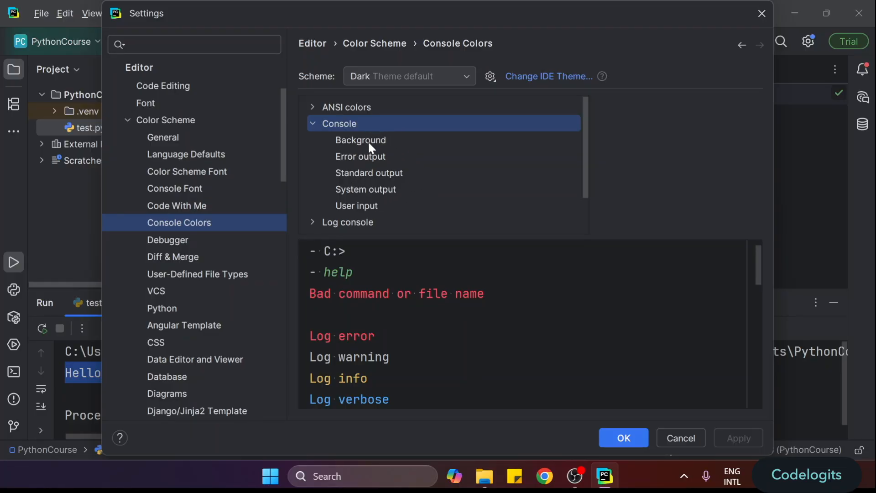
pyautogui.click(379, 174)
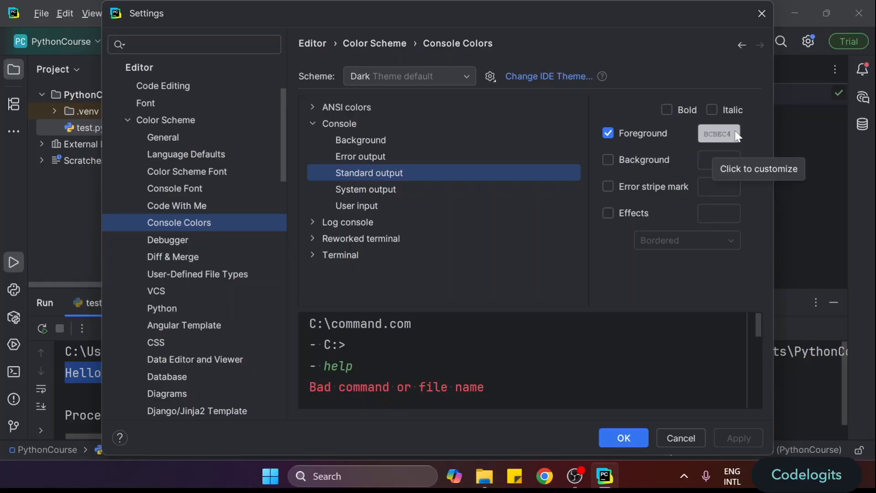
pyautogui.click(722, 132)
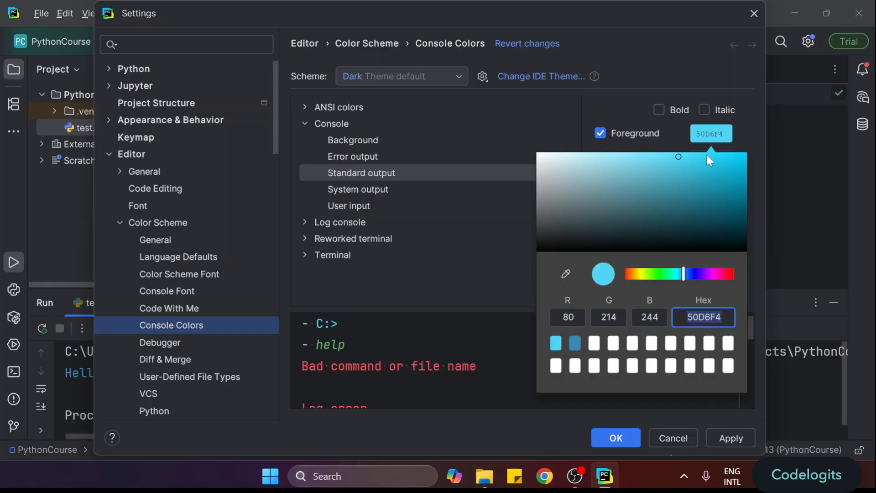
pyautogui.click(731, 442)
pyautogui.click(731, 442)
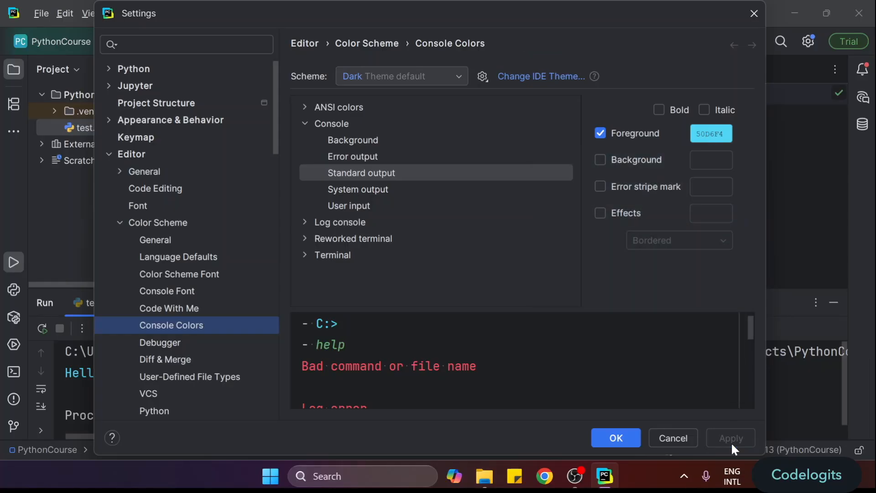
pyautogui.click(617, 431)
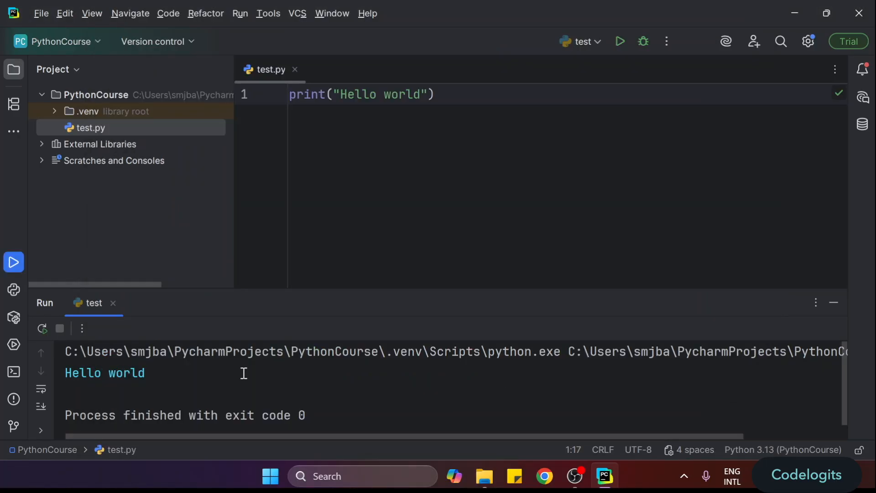
# Check the color of the printed 'Hello world' line in the run output and return to the end of line 1 in test.py
pyautogui.moveTo(243, 373); pyautogui.dragTo(66, 375)
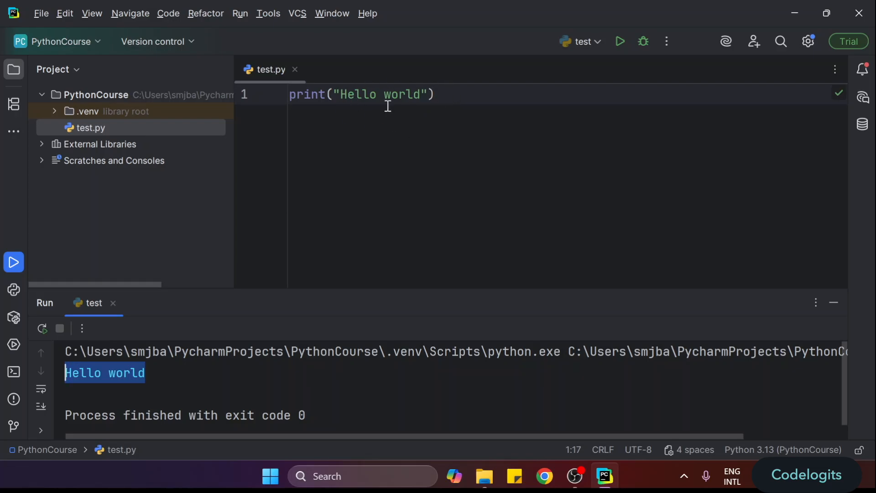
pyautogui.click(171, 399)
pyautogui.moveTo(144, 368); pyautogui.dragTo(73, 374)
pyautogui.click(280, 378)
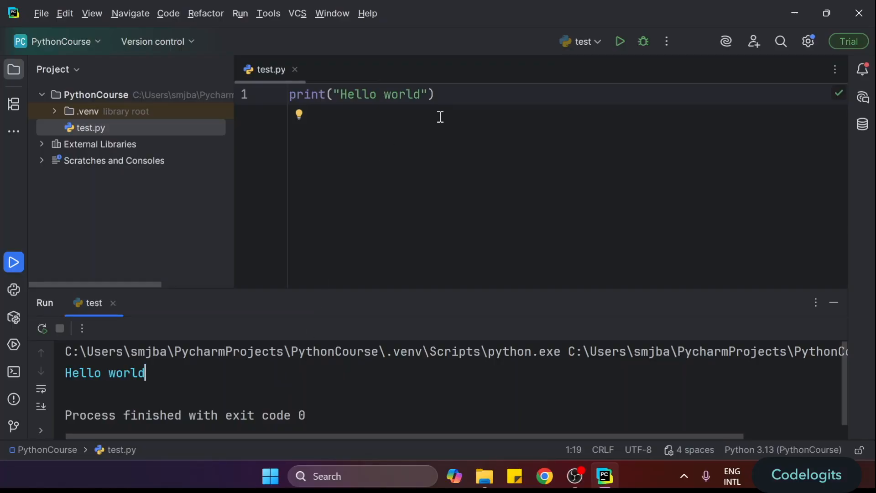
pyautogui.click(650, 114)
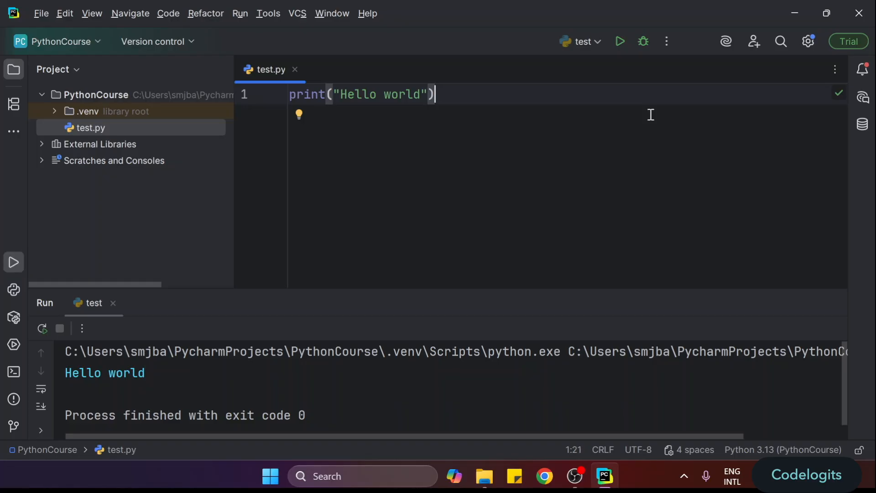